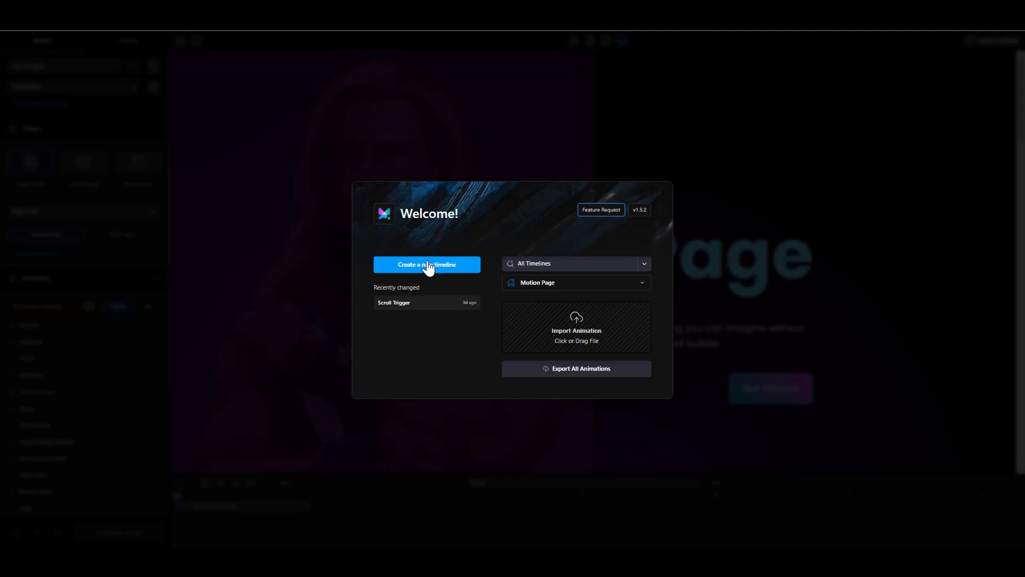
Create a new timeline for the Homepage from the Welcome dialog
left_click(428, 264)
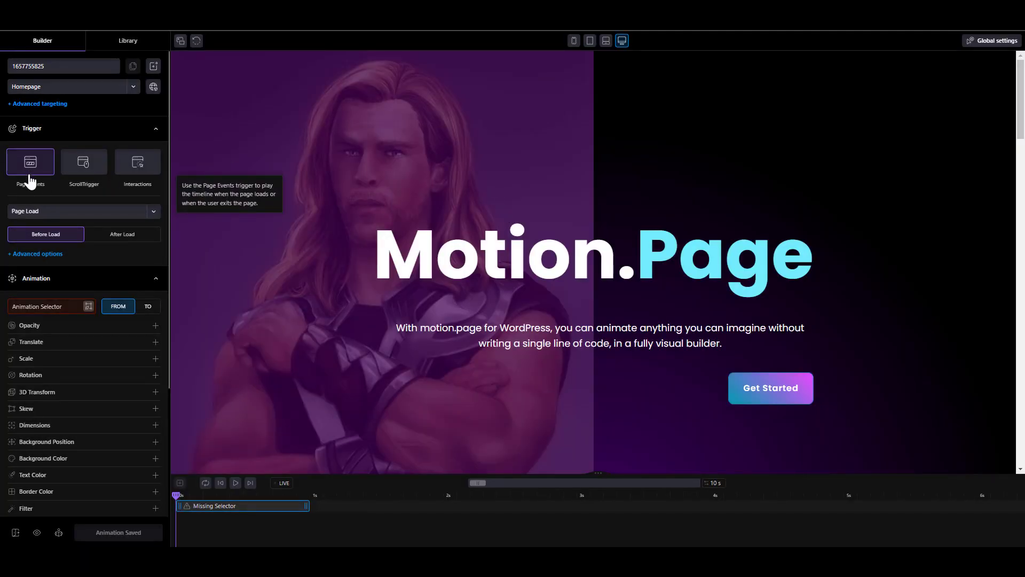
Keep the Page Load trigger and rename the timeline to 'page event'
left_click(75, 212)
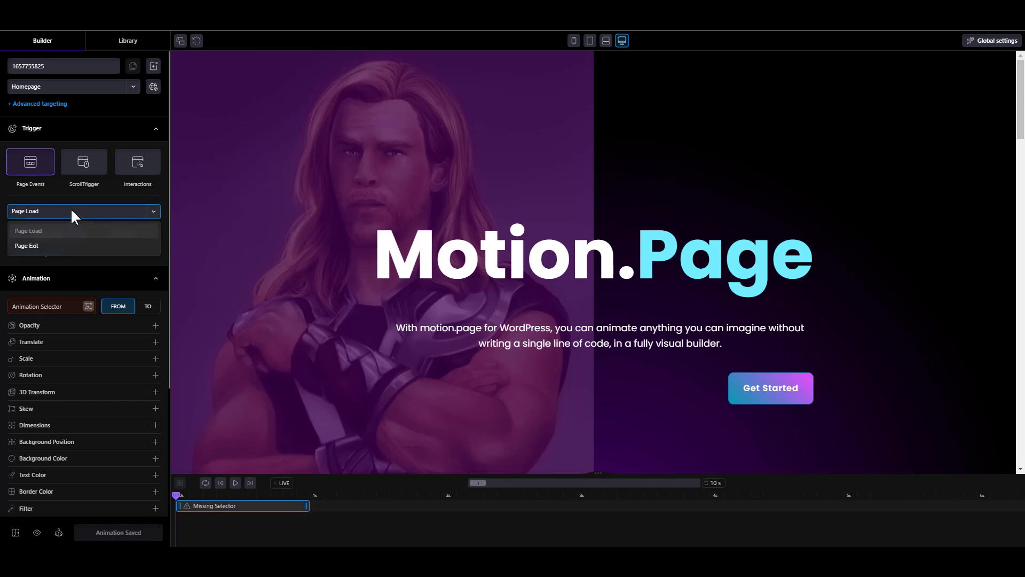
left_click(70, 207)
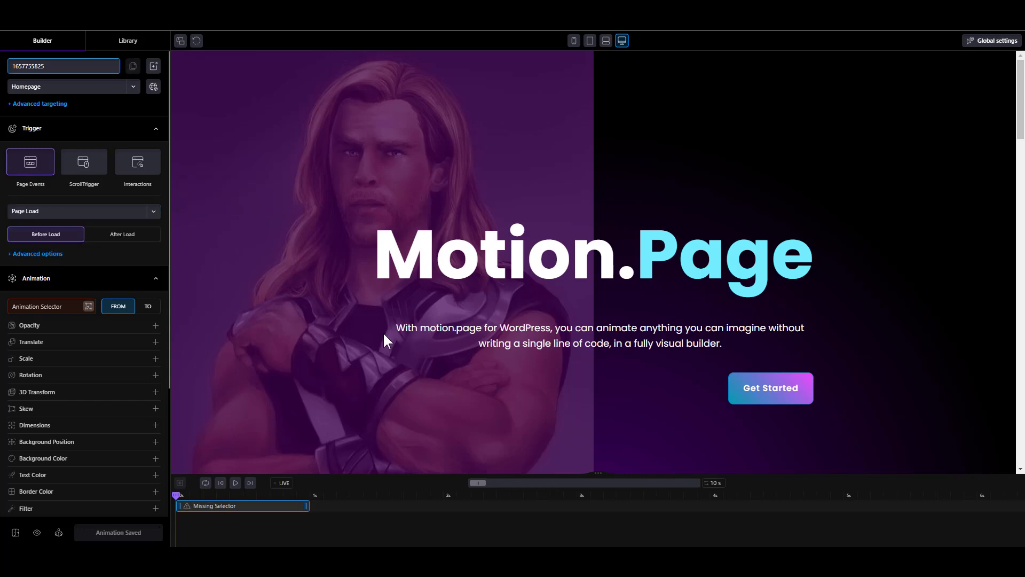
double_click(70, 66)
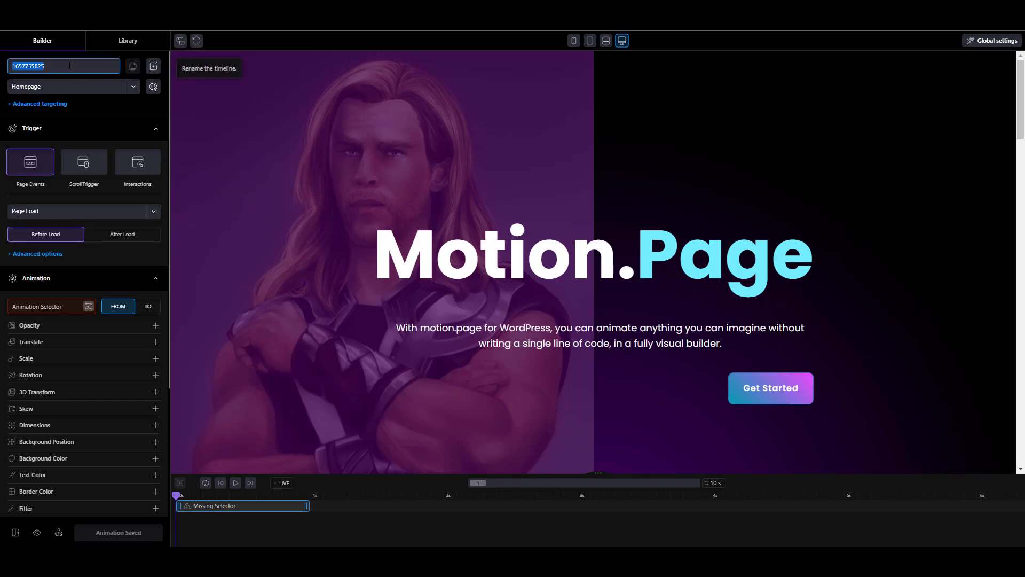
type("page event")
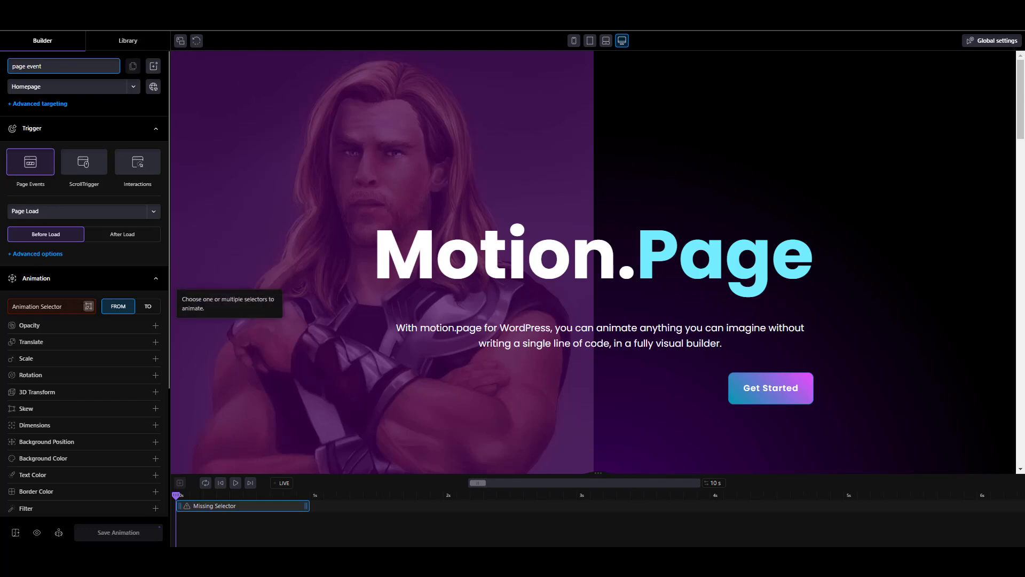
Pick the heading's Motion, dot and Page parts as targets: .motion, .dot and .m-page-one
left_click(87, 307)
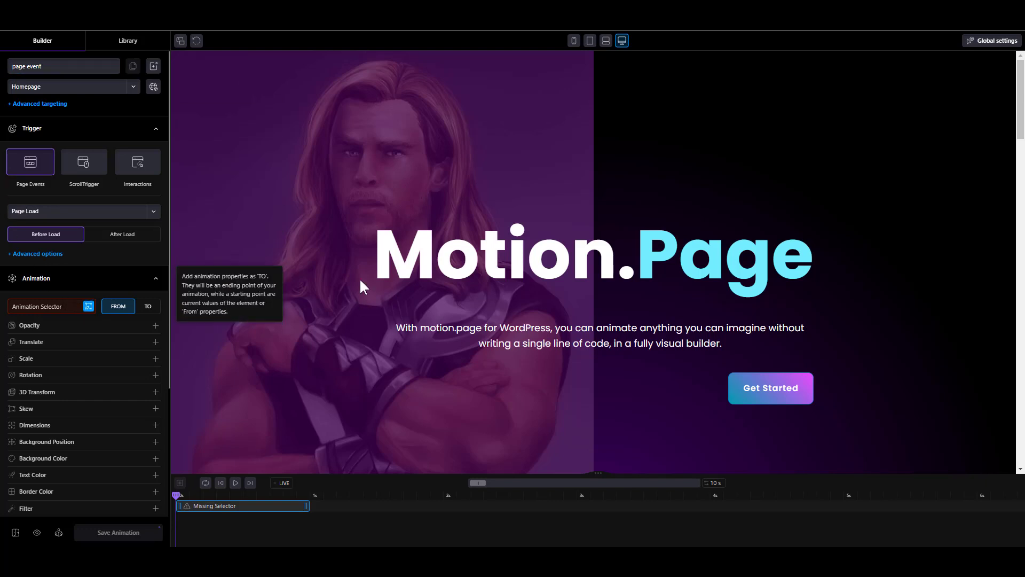
left_click(489, 255)
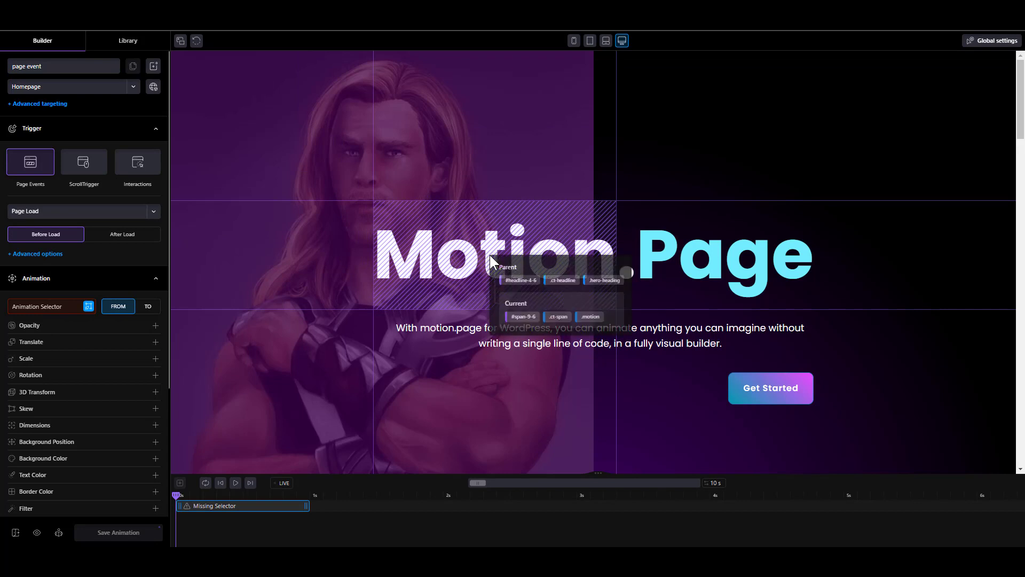
left_click(590, 318)
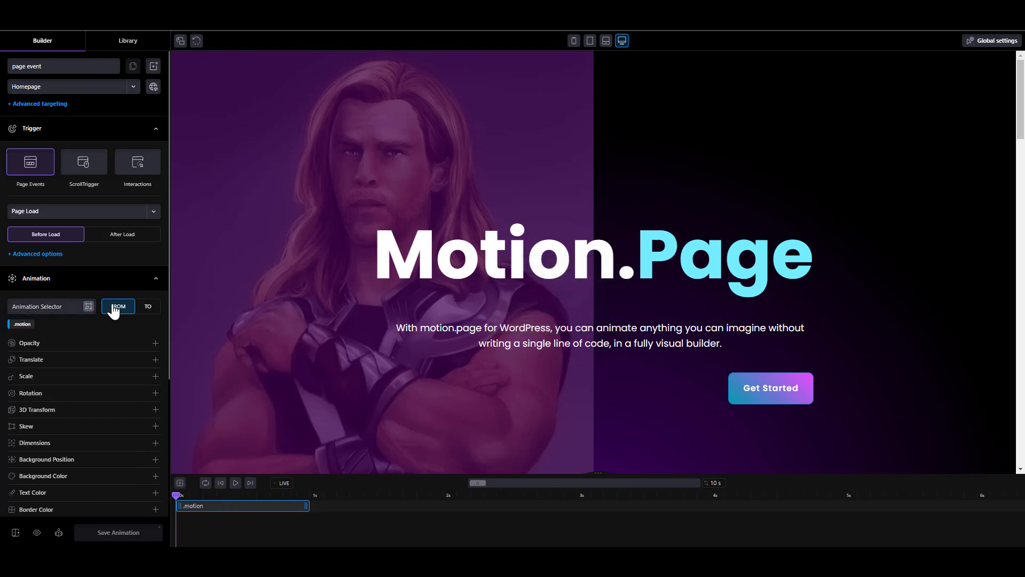
left_click(89, 306)
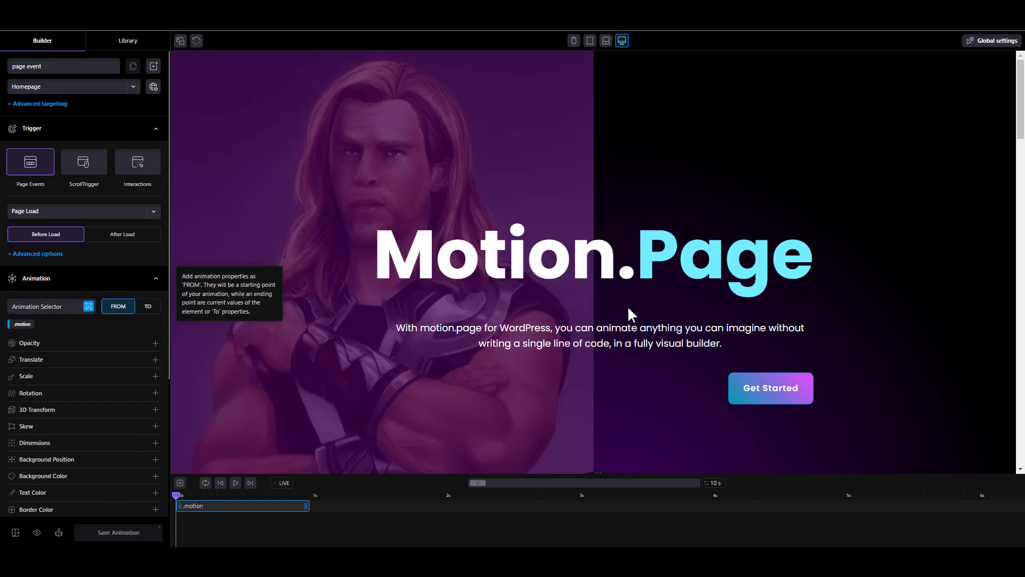
left_click(625, 274)
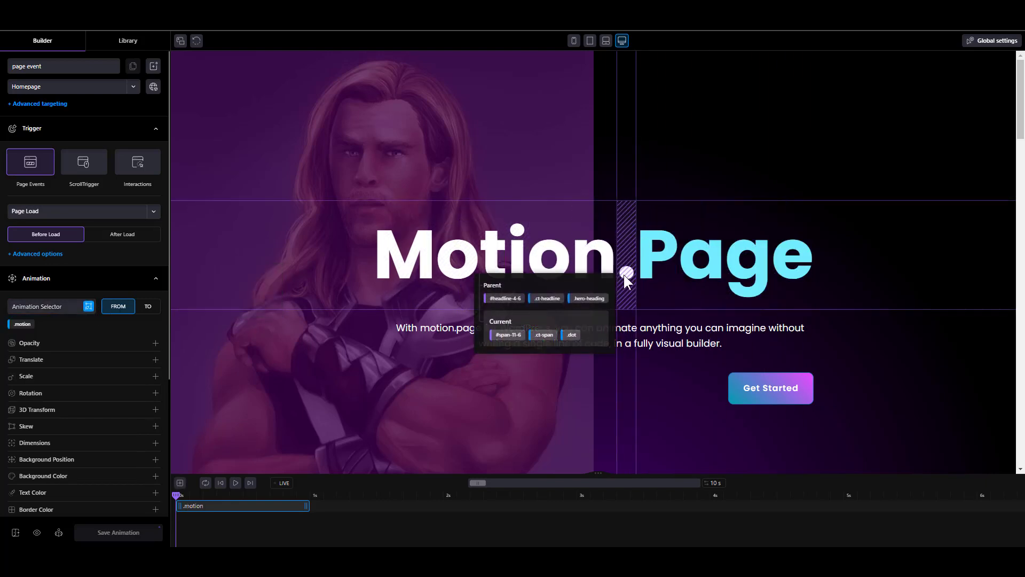
left_click(572, 336)
left_click(89, 306)
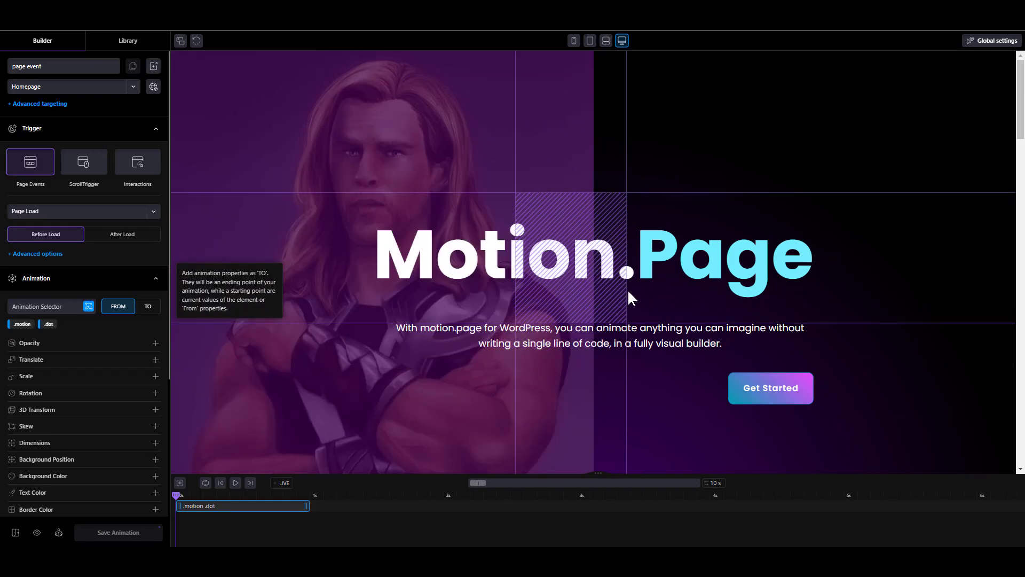
left_click(646, 261)
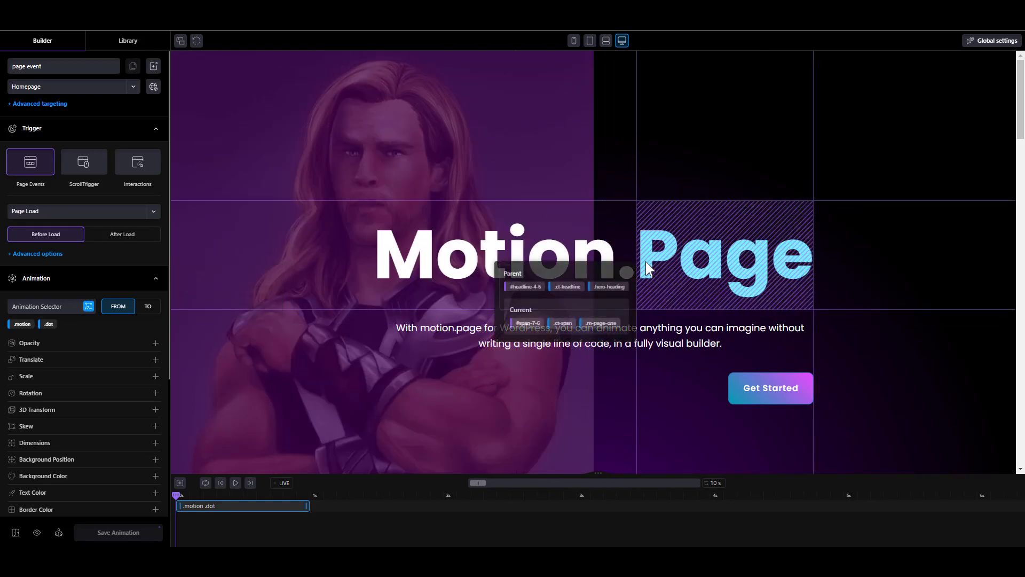
left_click(609, 329)
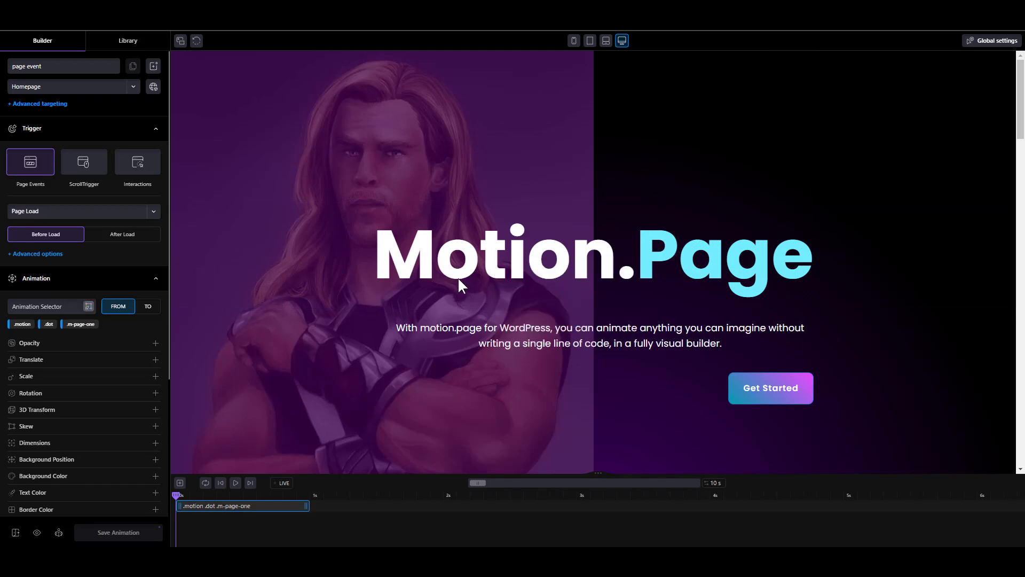
Add a FROM opacity of 0 and preview the heading fade-in
left_click(89, 345)
left_click(130, 363)
type("0")
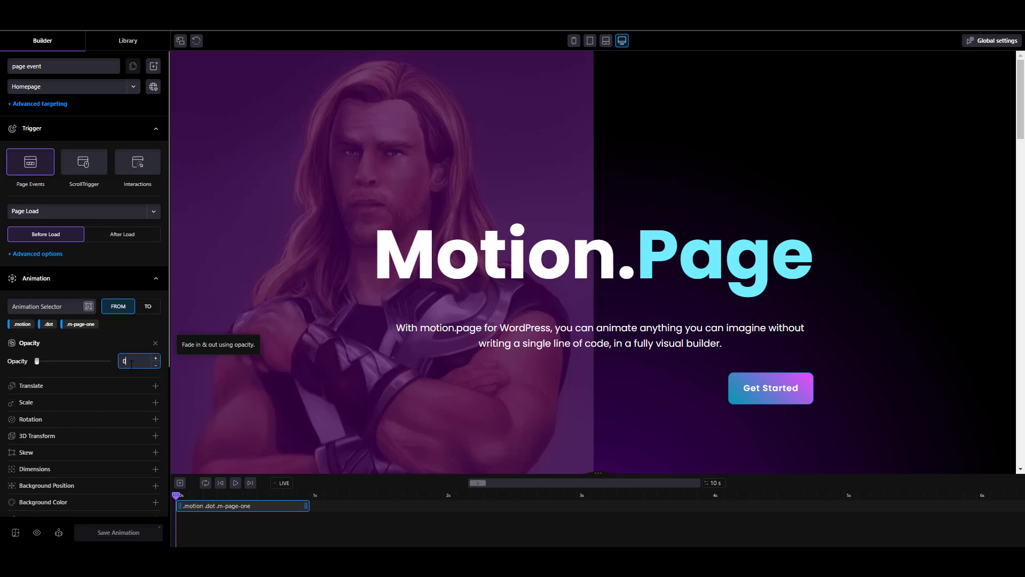
left_click(235, 483)
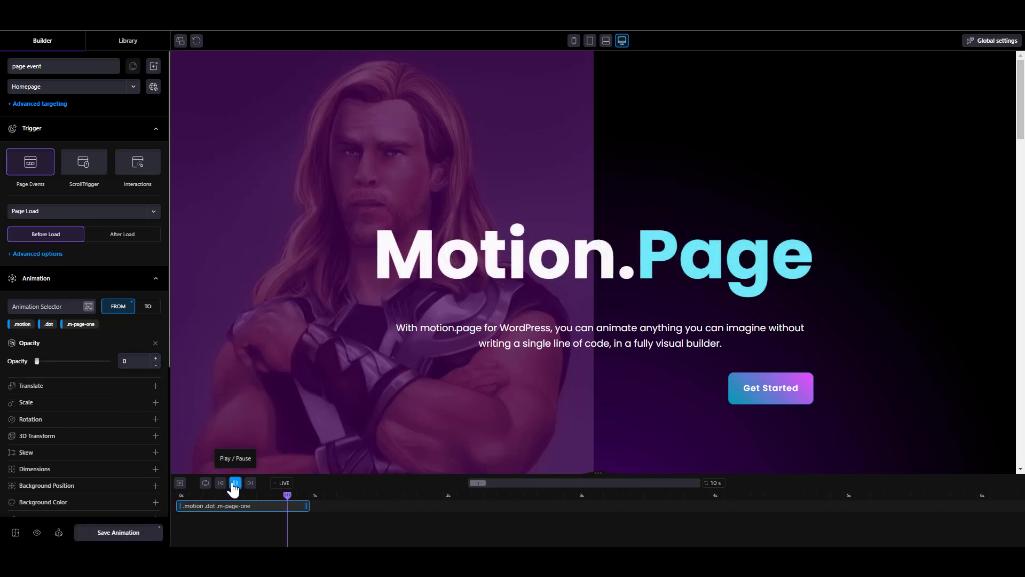
Add a 20% Translate Y starting offset, save, and view it on the frontend
left_click(154, 388)
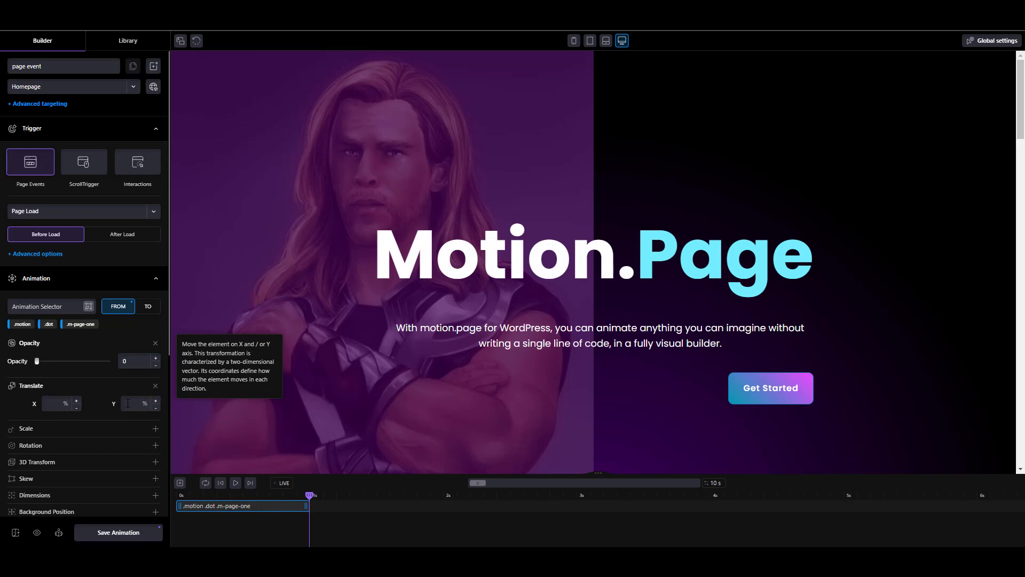
left_click(129, 406)
type("20")
left_click(235, 483)
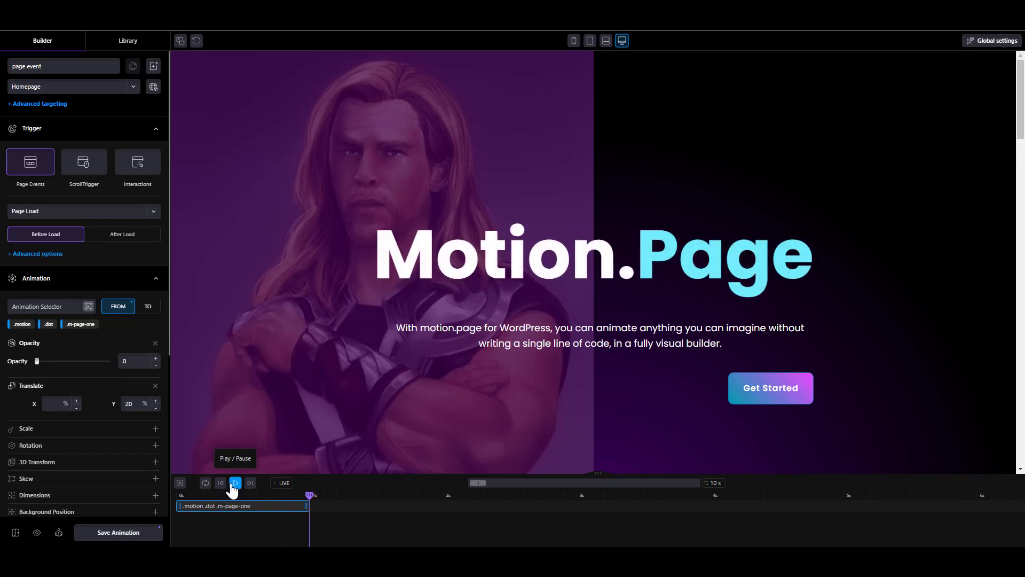
left_click(119, 534)
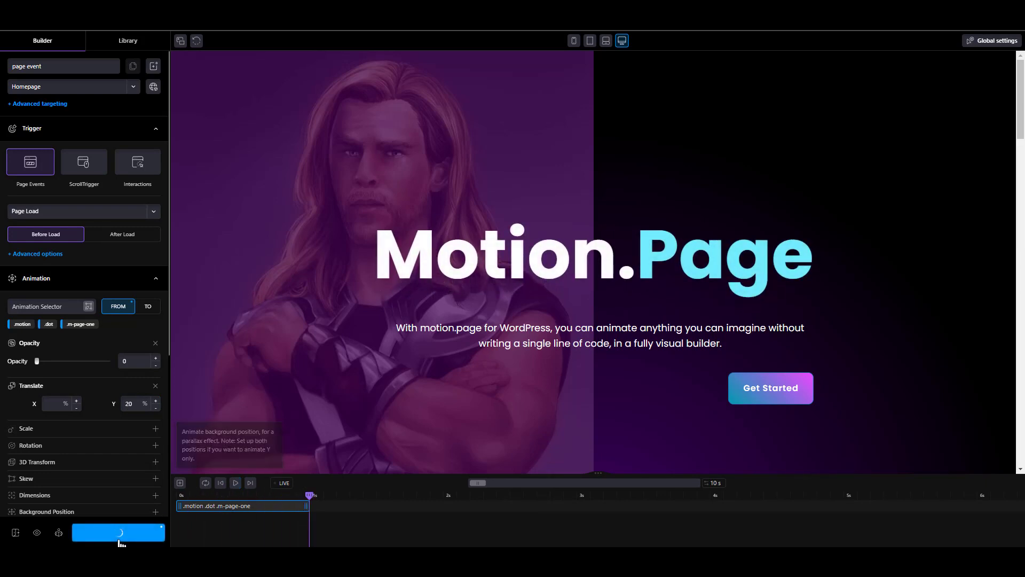
left_click(37, 533)
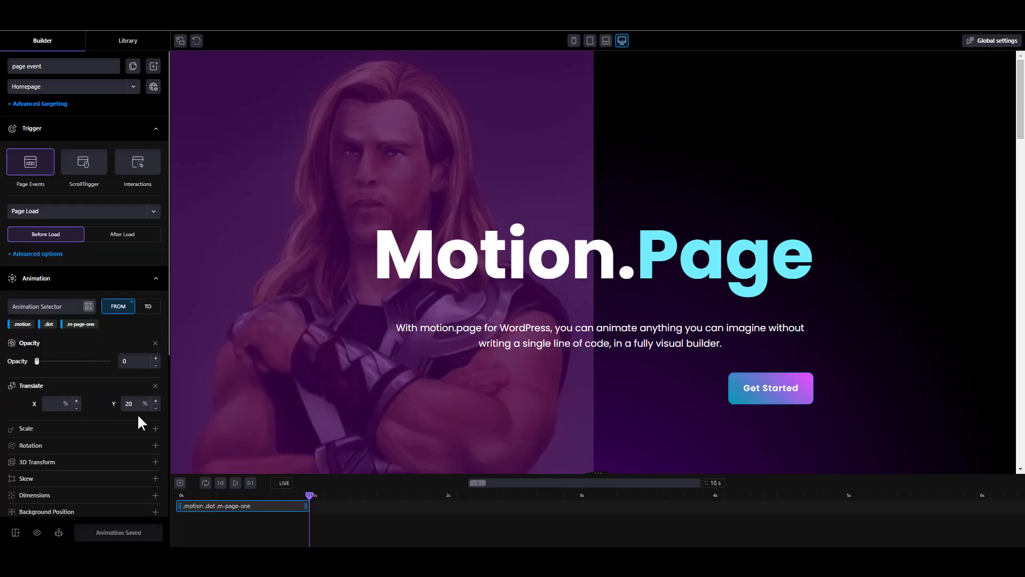
Change the Translate Y offset to 50%, replay, and save the animation
double_click(129, 404)
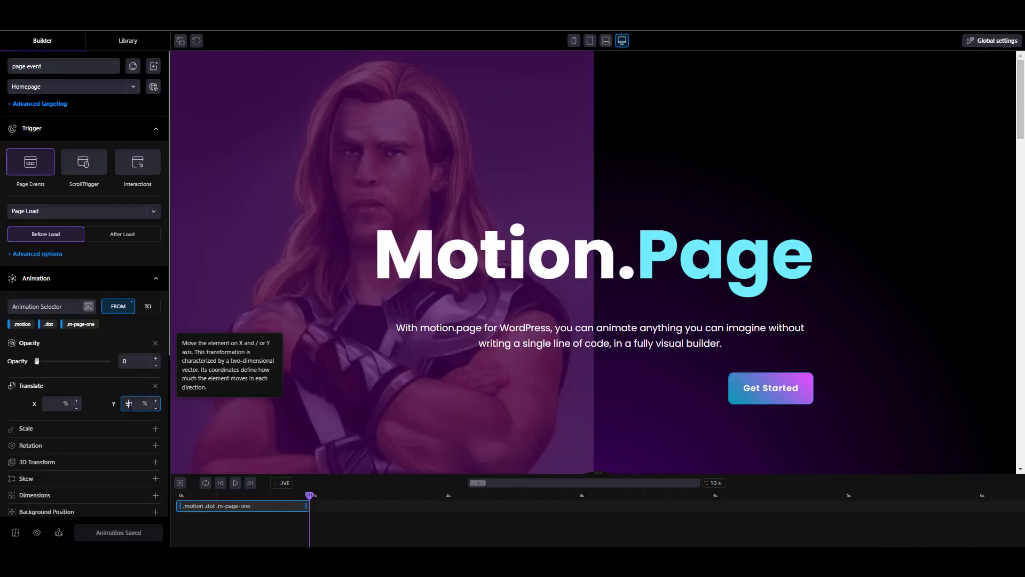
type("50")
left_click(236, 483)
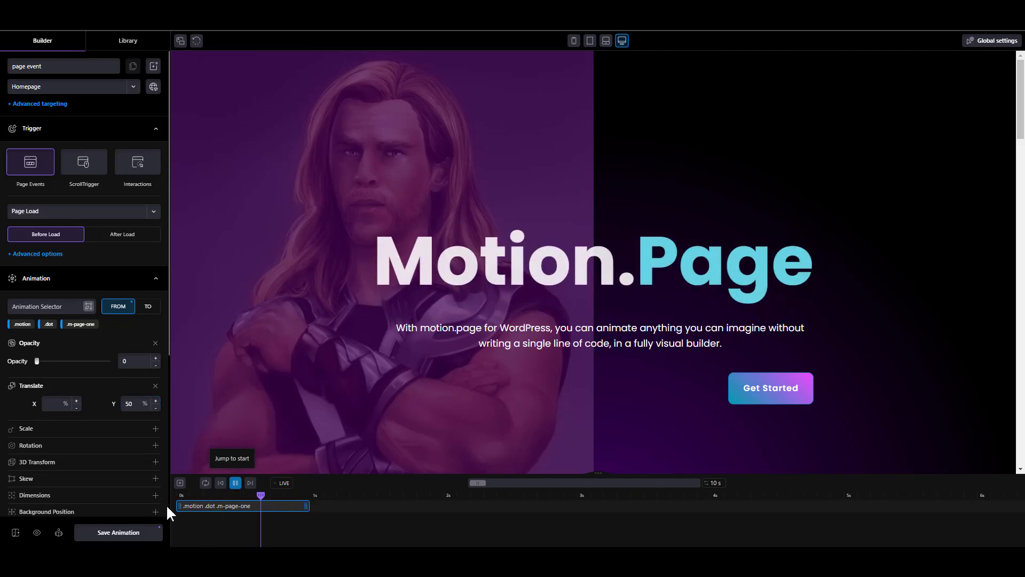
left_click(126, 532)
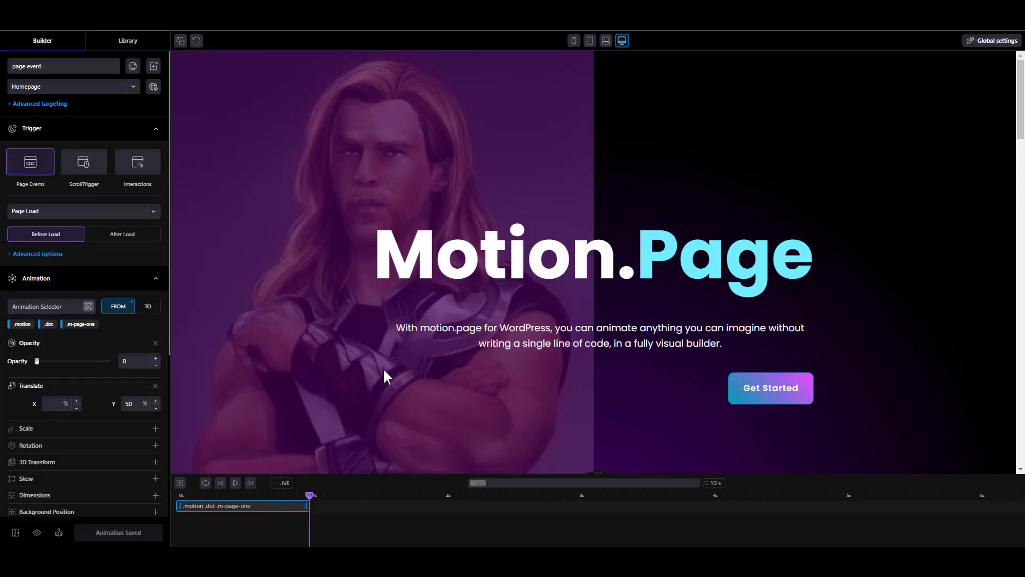
Add a second track and pick the paragraph #text_block-18-6 as its target
left_click(182, 483)
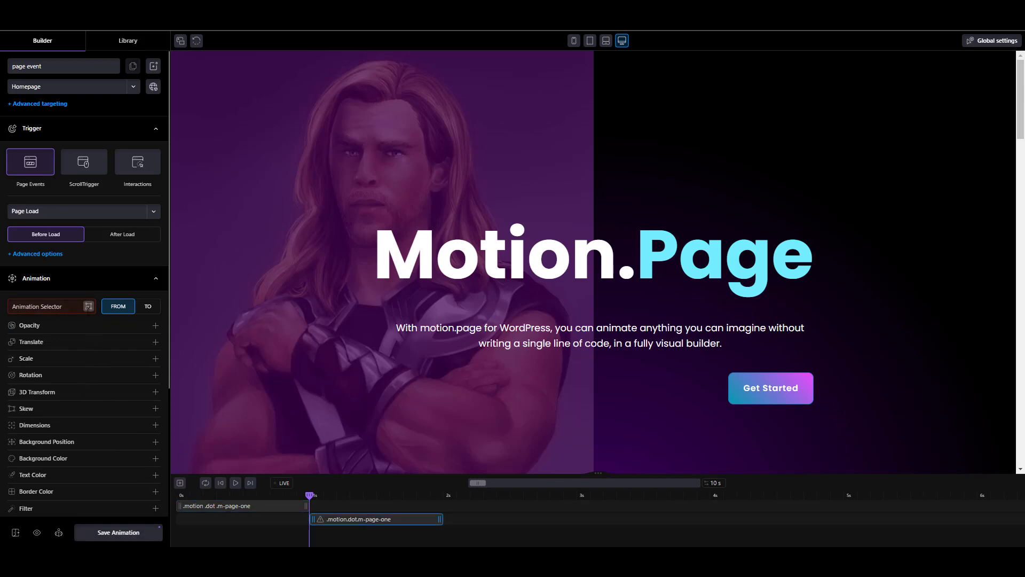
left_click(88, 306)
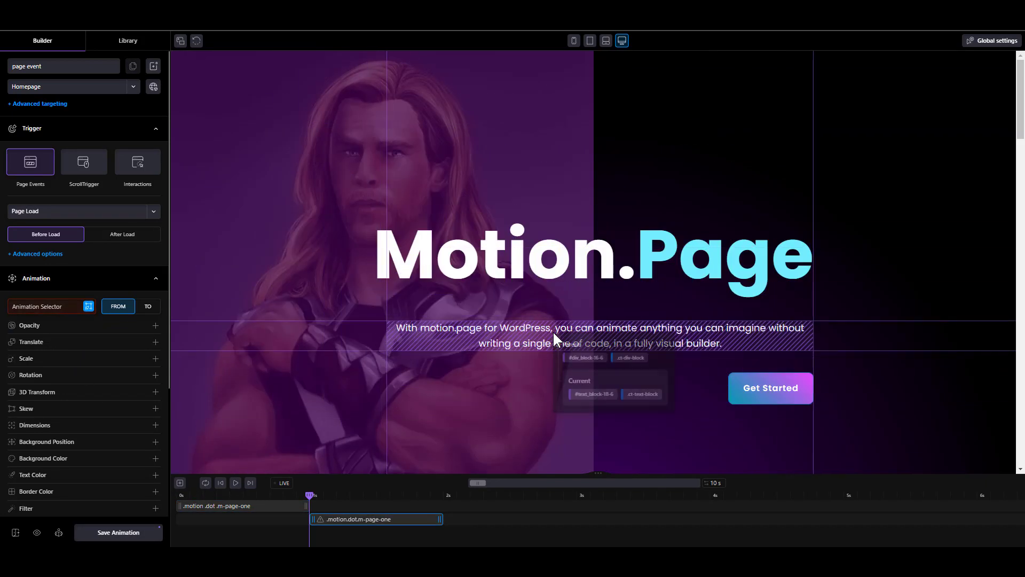
left_click(600, 396)
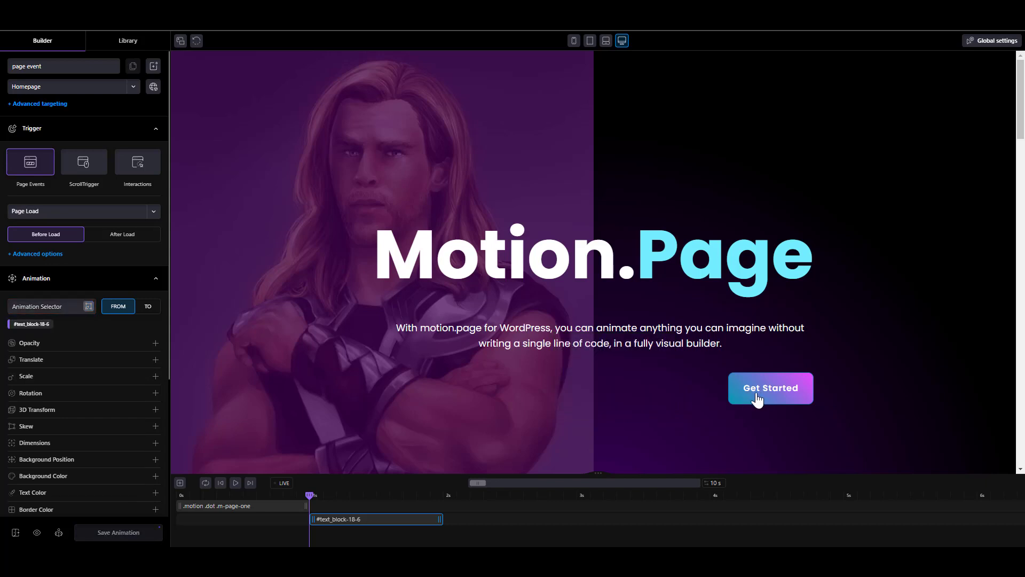
left_click(89, 305)
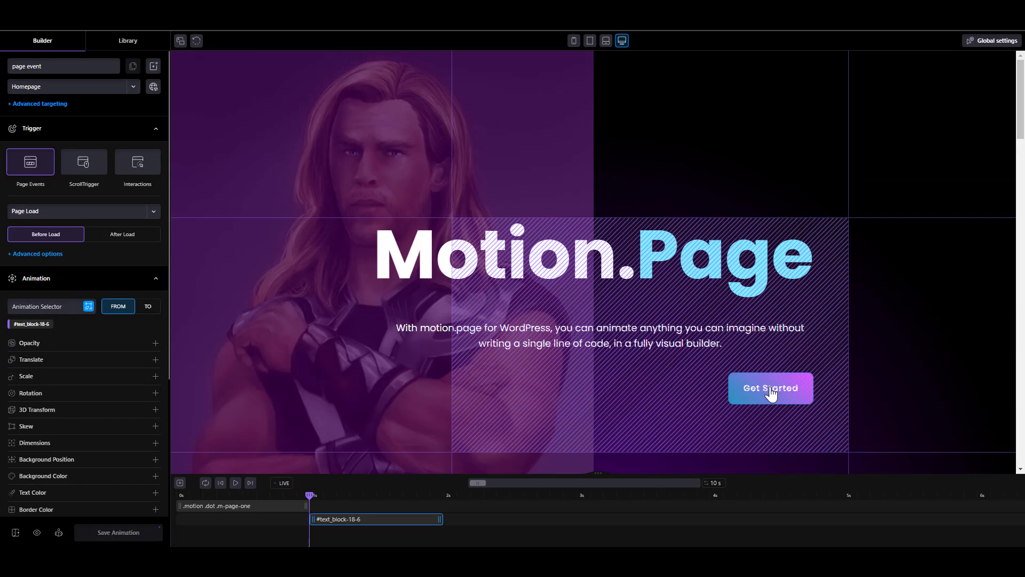
left_click(768, 401)
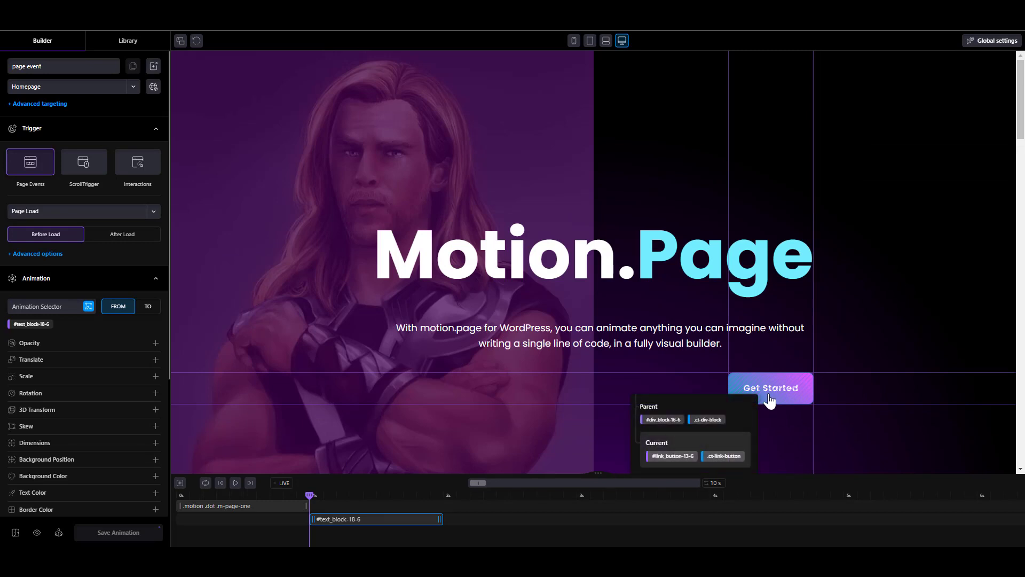
Add another row and drag the clips so the text block animations are staggered
left_click(180, 482)
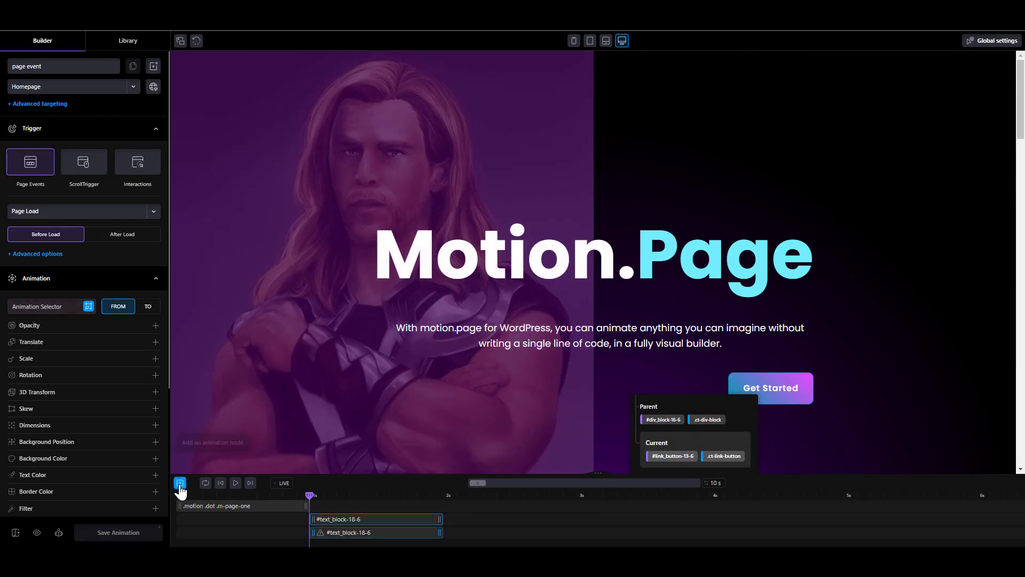
left_click_drag(372, 521, 293, 519)
left_click_drag(362, 534, 338, 534)
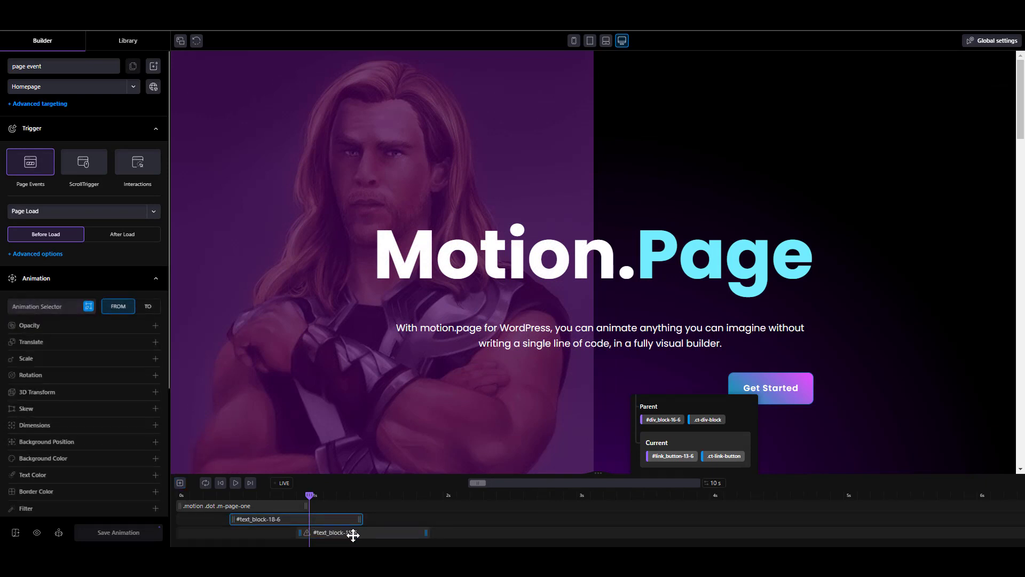
left_click(353, 534)
left_click(88, 305)
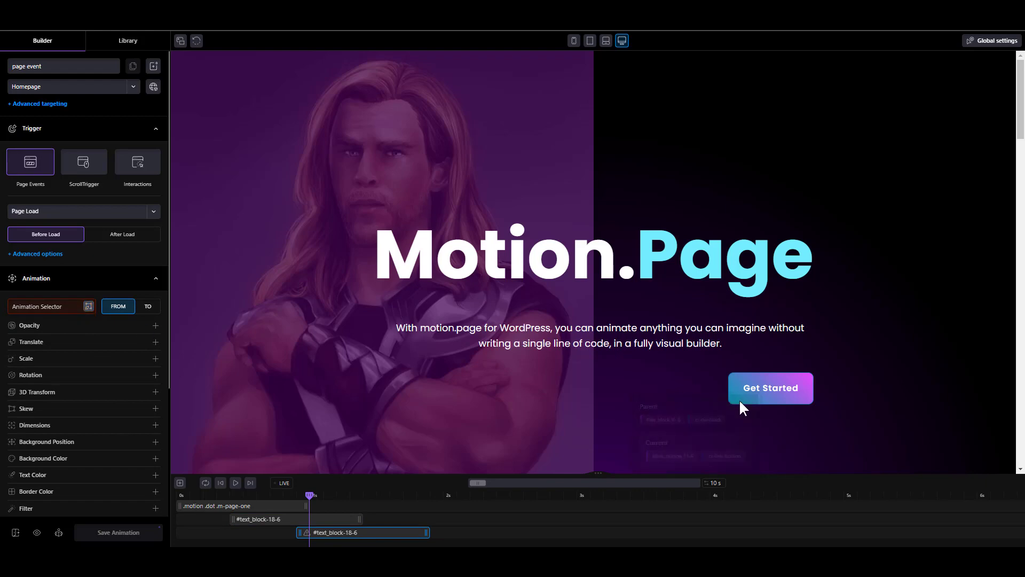
Target the new track at the Get Started button #link_button-13-6
left_click(88, 306)
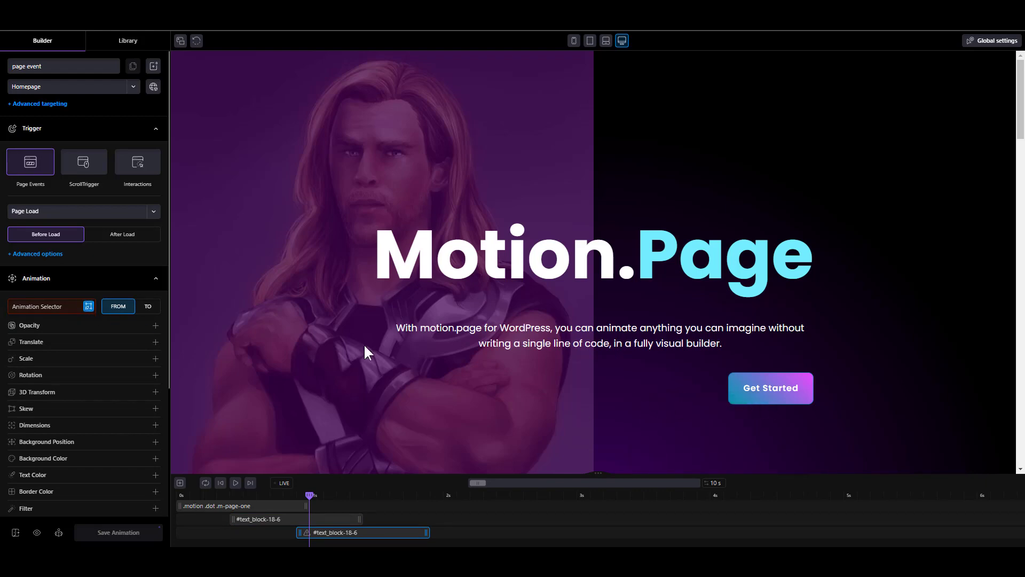
left_click(758, 406)
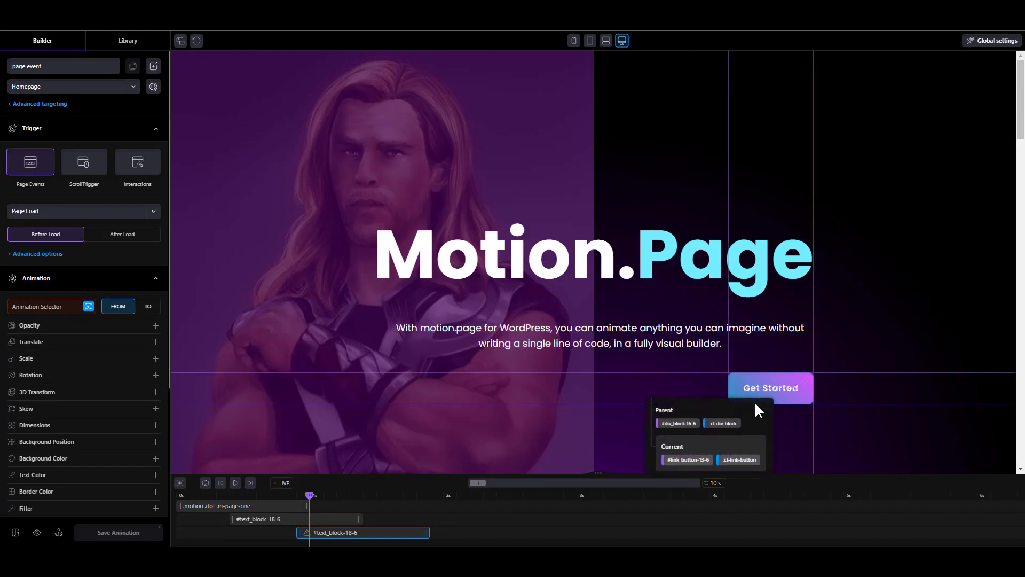
left_click(687, 460)
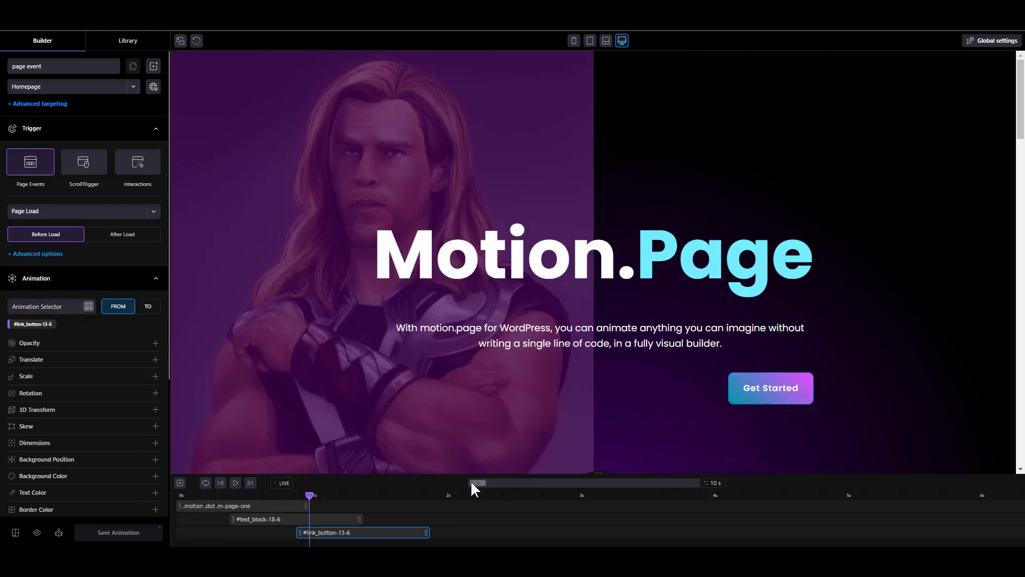
left_click(257, 520)
Give the text block animation FROM opacity 0 and Translate Y 50%
left_click(156, 343)
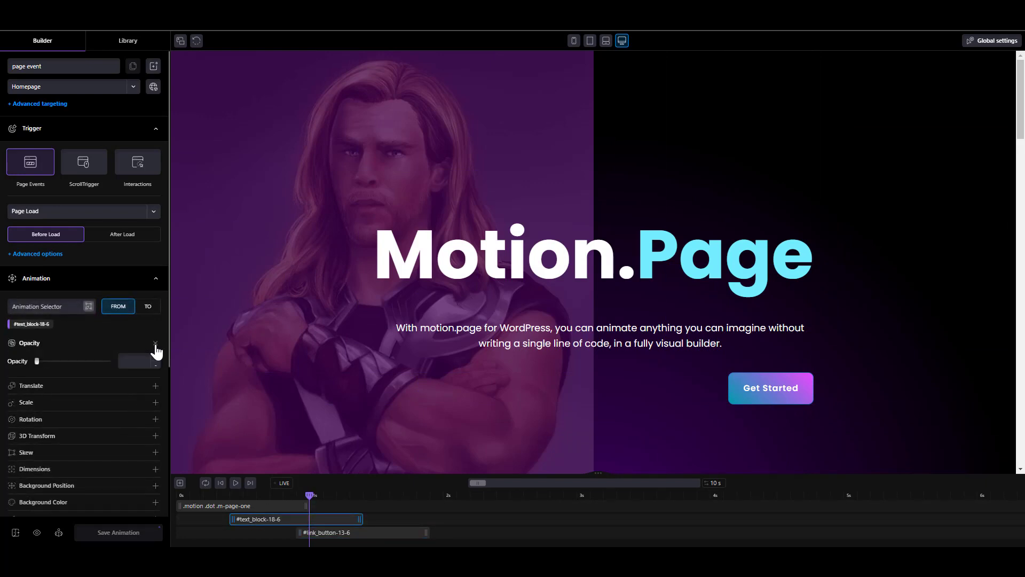
left_click(131, 362)
type("0")
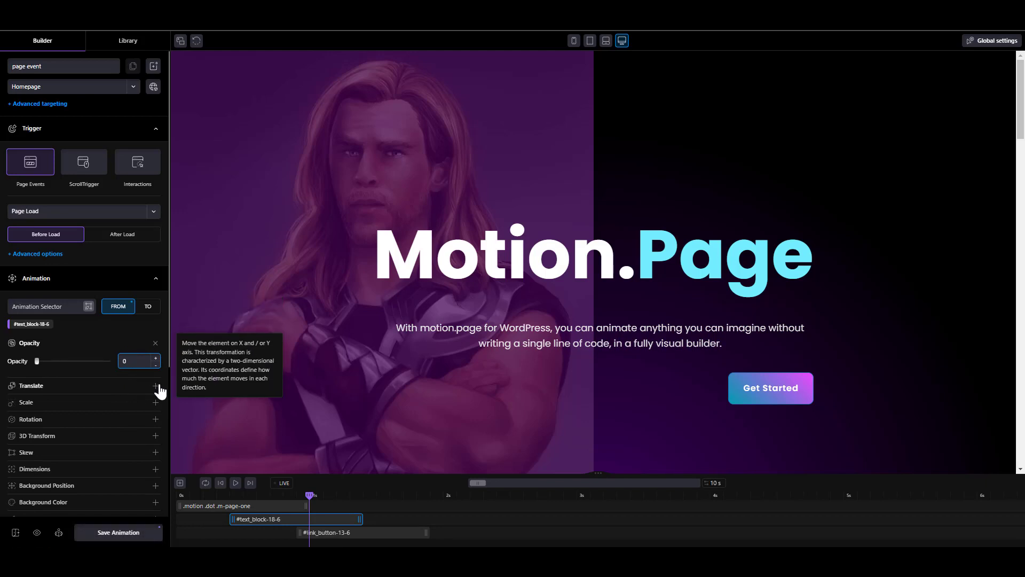
left_click(156, 386)
left_click(133, 403)
type("50")
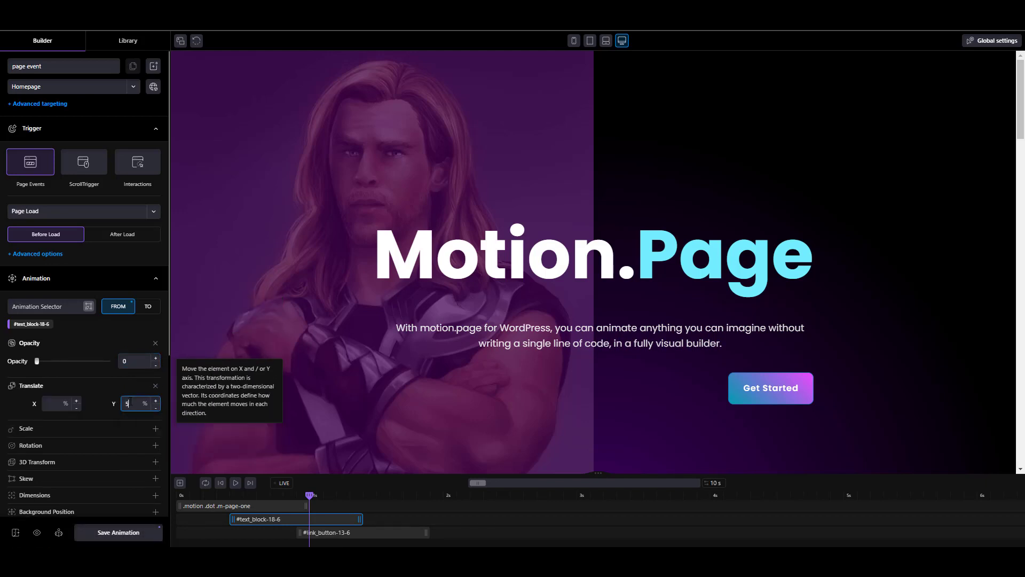
Give the Get Started button FROM opacity 0 and Translate Y 50%, preview, and save
left_click(350, 532)
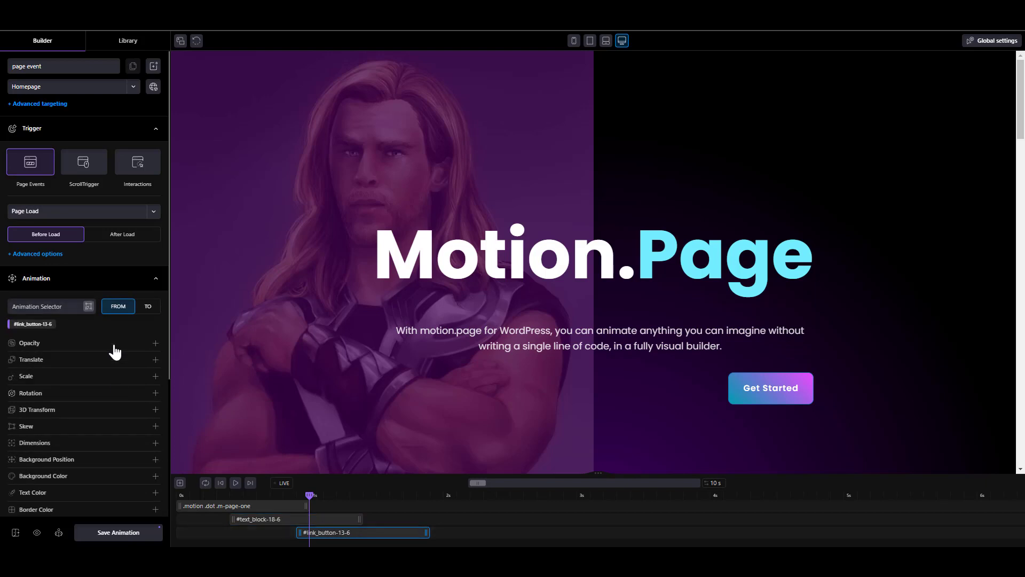
left_click(155, 343)
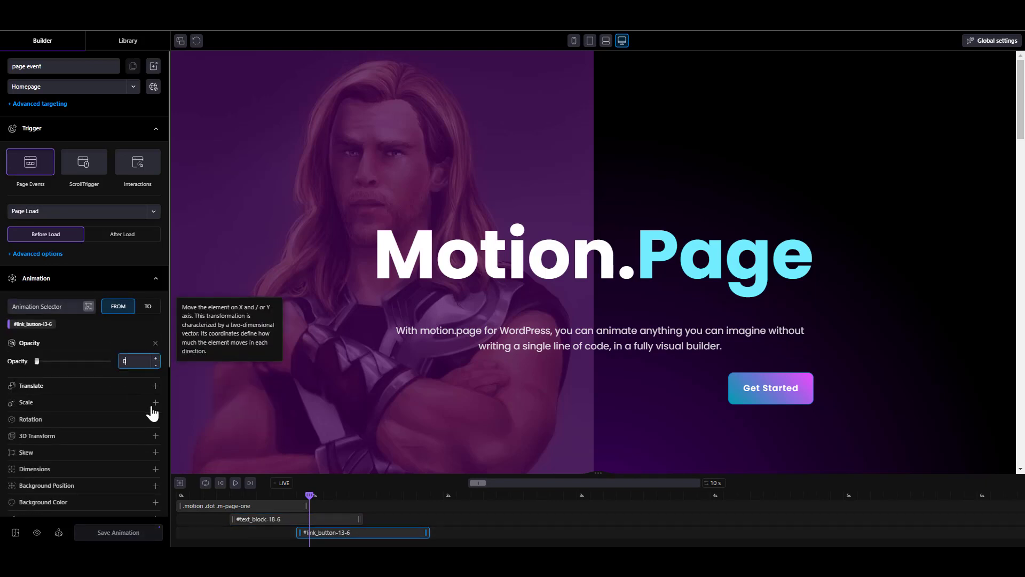
left_click(155, 385)
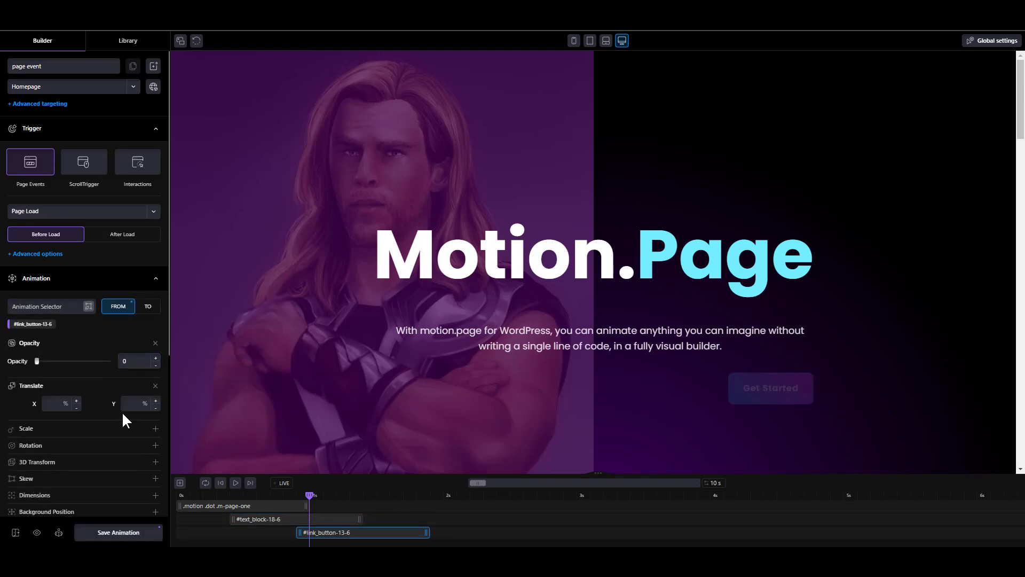
left_click(128, 404)
type("50")
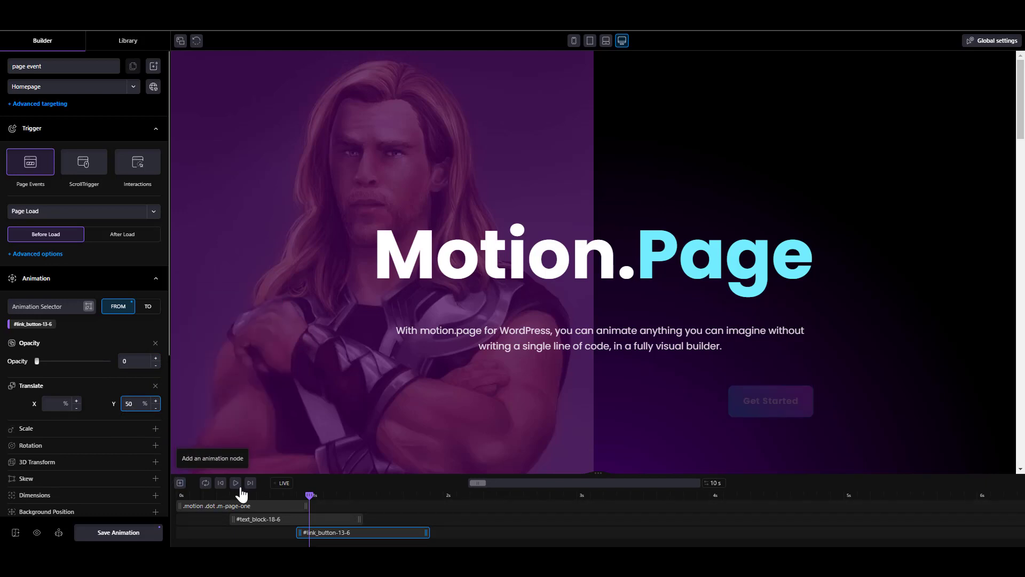
left_click(236, 482)
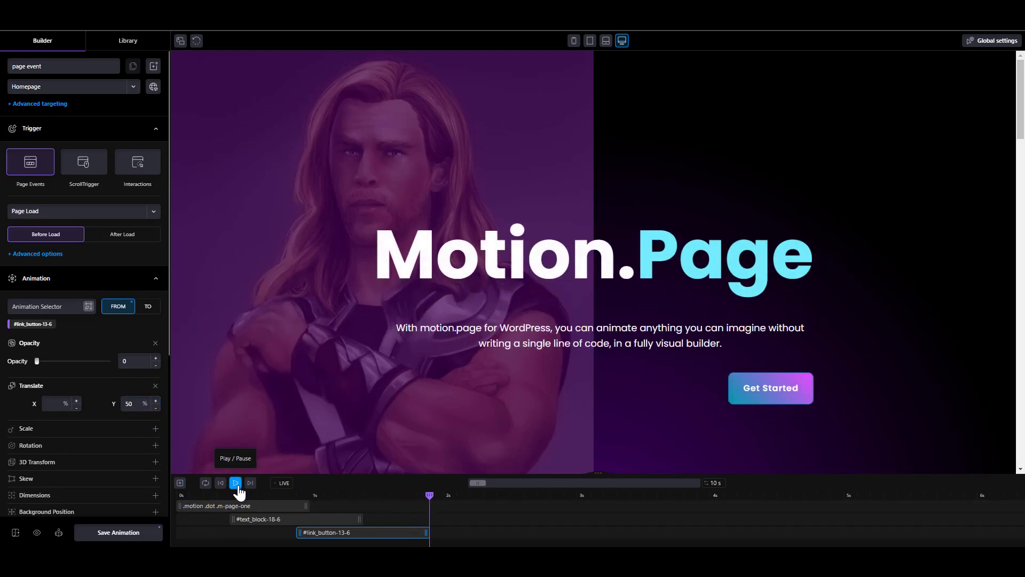
left_click(119, 532)
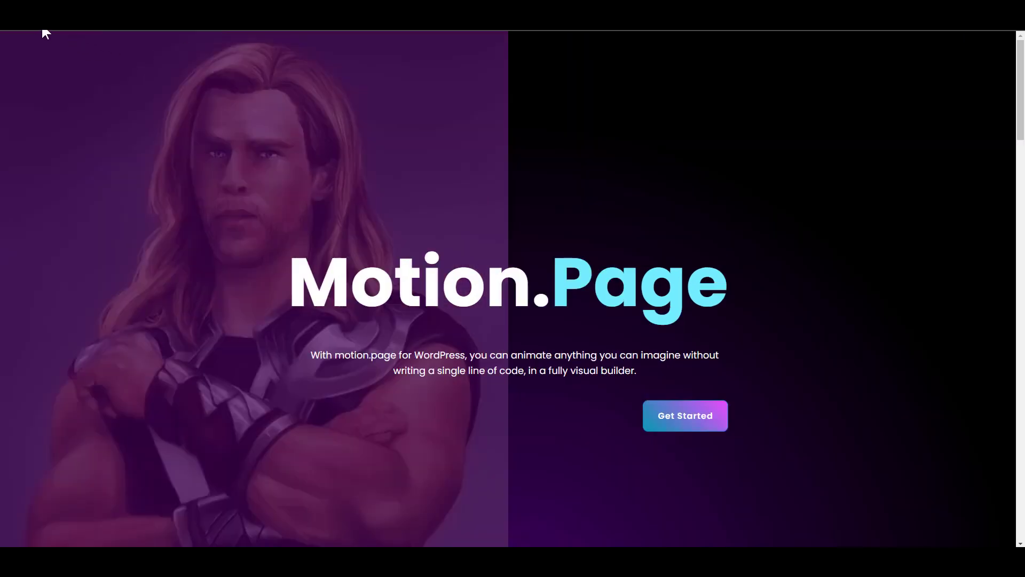
Reload the live page to watch the load animation, then duplicate the timeline as 'page event Copy'
key("F5")
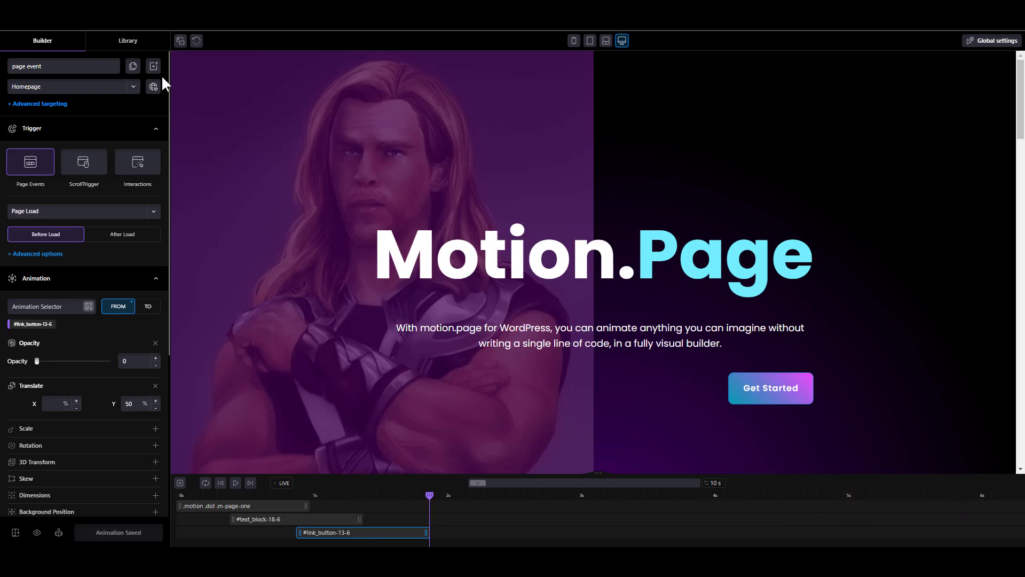
left_click(132, 68)
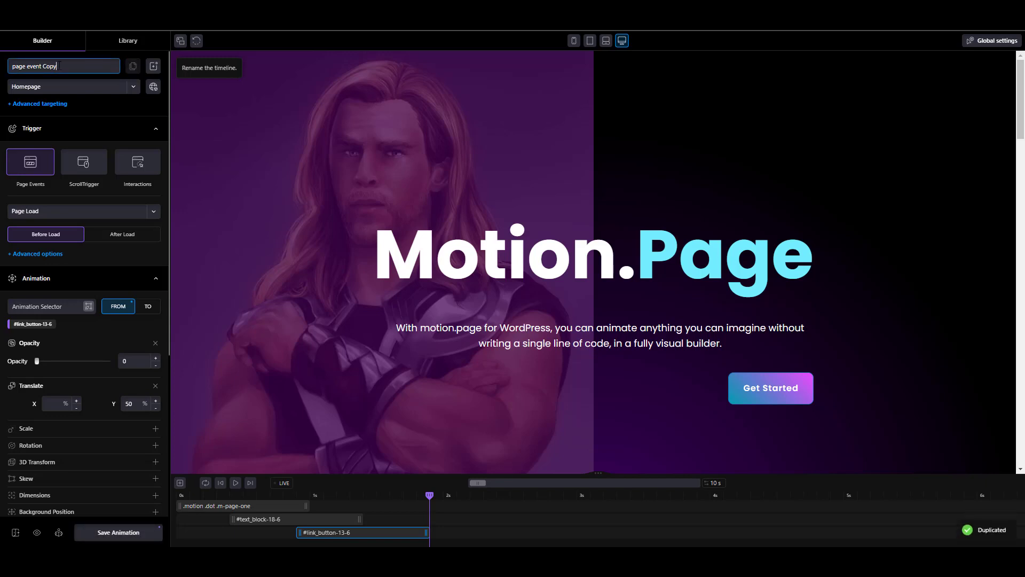
Replace the copied timeline's name with 'interactions'
left_click_drag(59, 67, 1, 72)
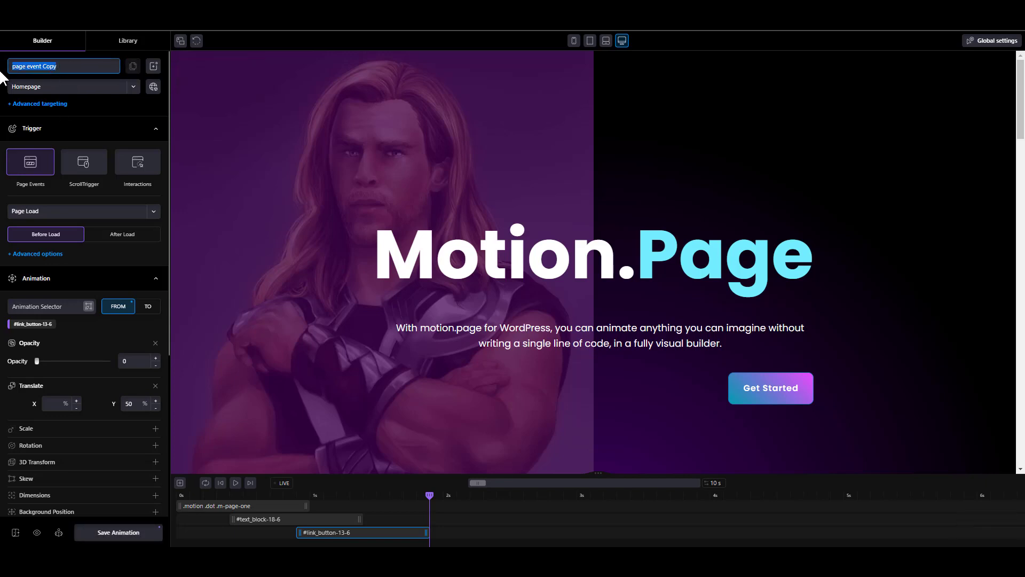
type("a")
key("BackSpace")
type("interactions")
Confirm the new name, inspect the three clips, and play the copied timeline
left_click(226, 508)
left_click(327, 519)
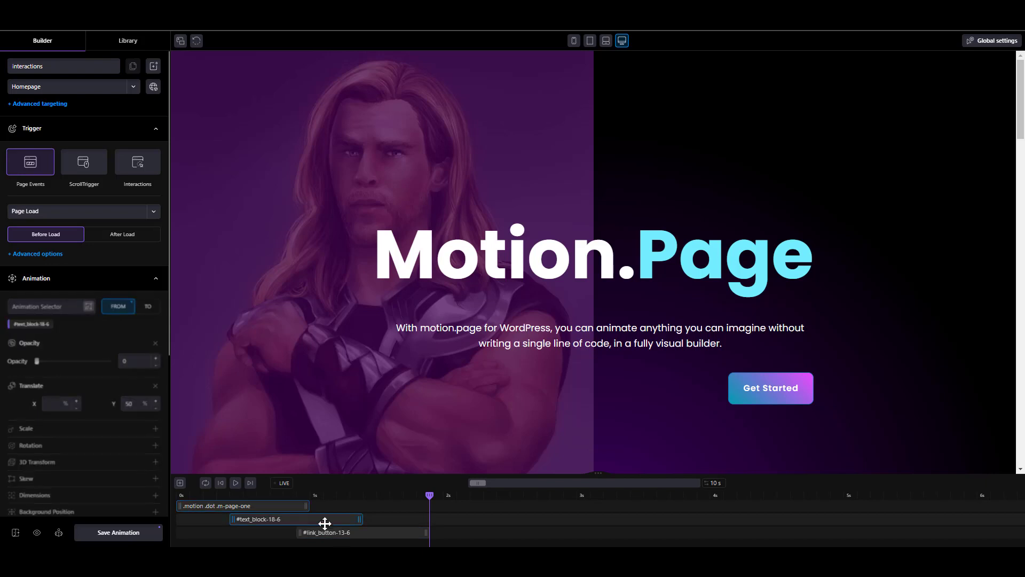
left_click(357, 530)
left_click(336, 519)
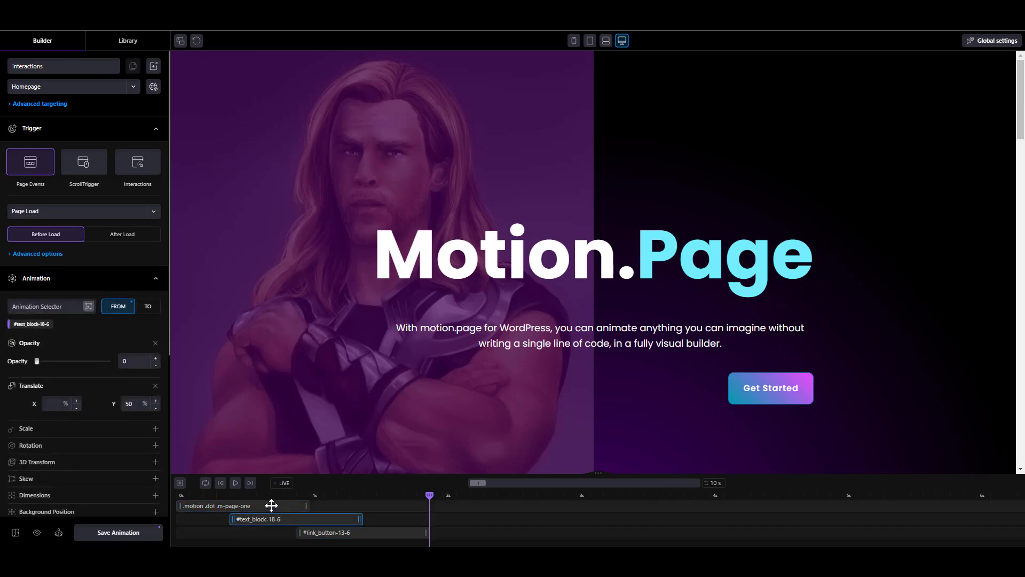
left_click(270, 505)
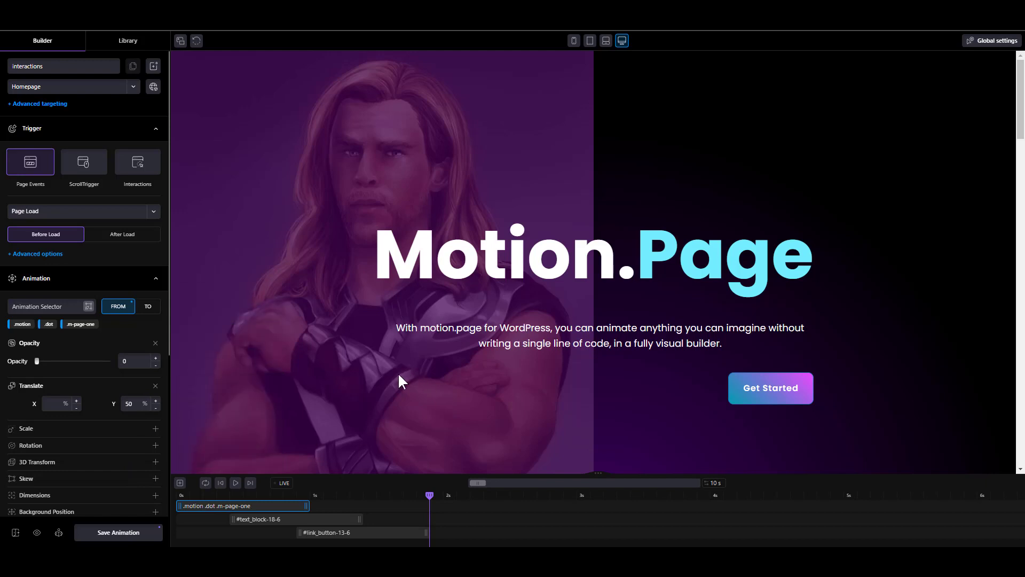
left_click(272, 520)
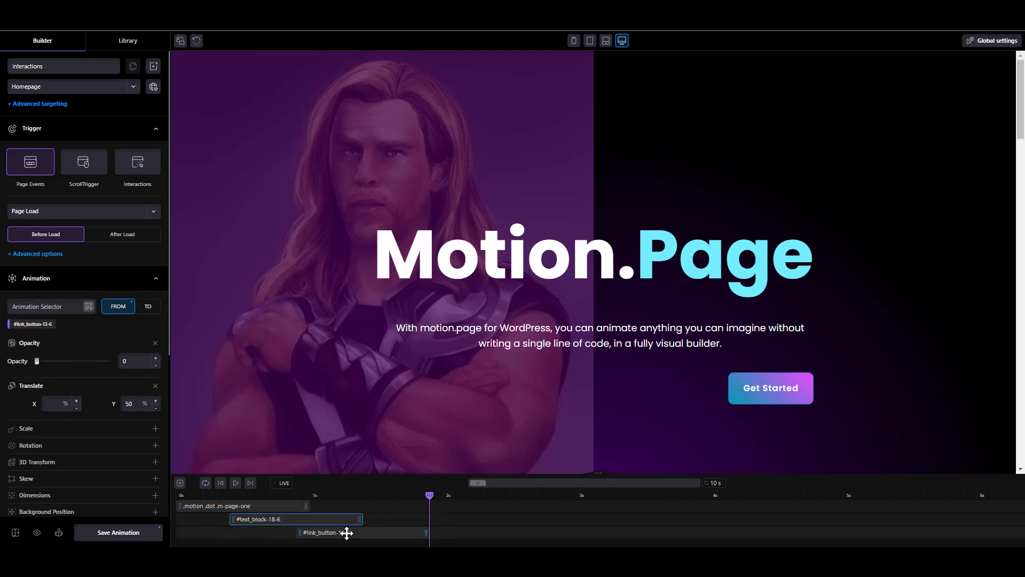
left_click(320, 533)
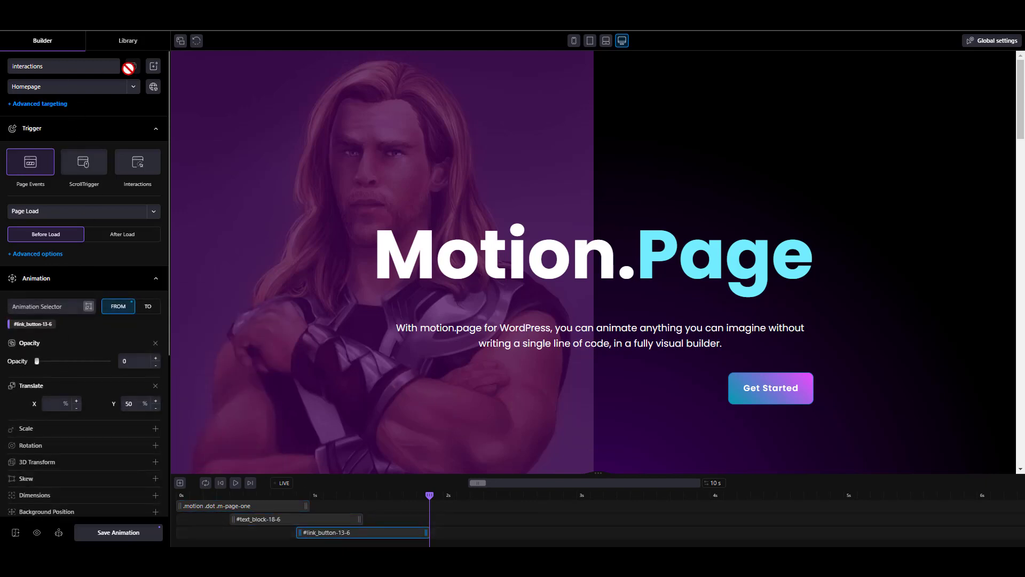
left_click(236, 482)
Delete the #link_button-13-6 button clip and select the .motion .dot .m-page-one clip
right_click(347, 532)
left_click(383, 524)
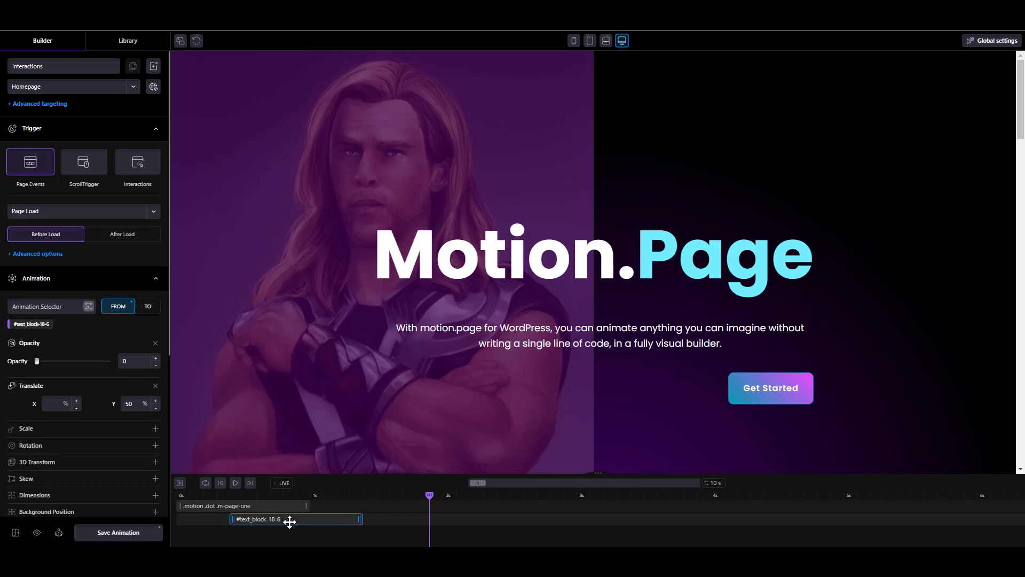
left_click(244, 505)
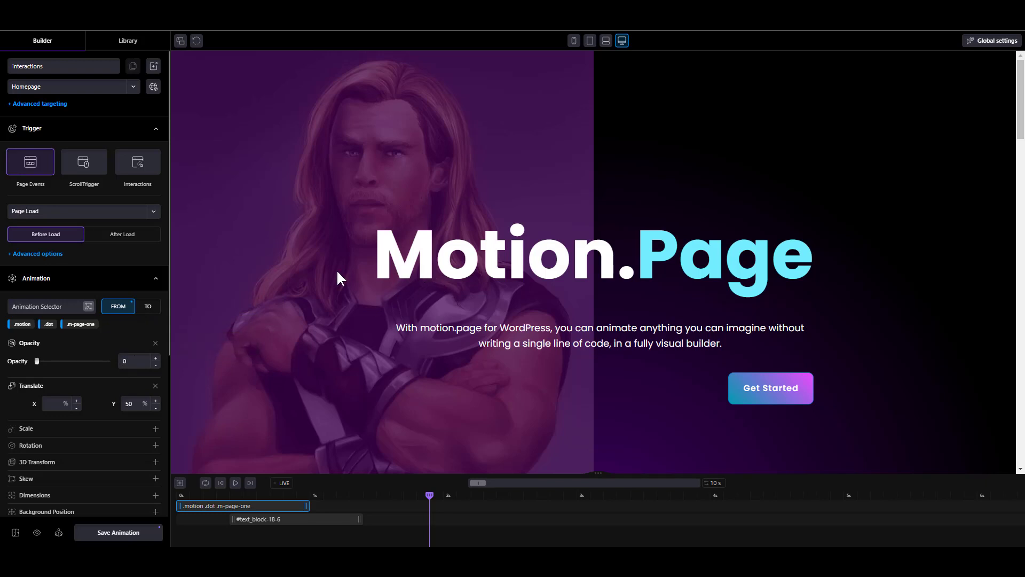
Set the heading's TO values to opacity 0 and Translate Y 50%
left_click(144, 315)
left_click(155, 343)
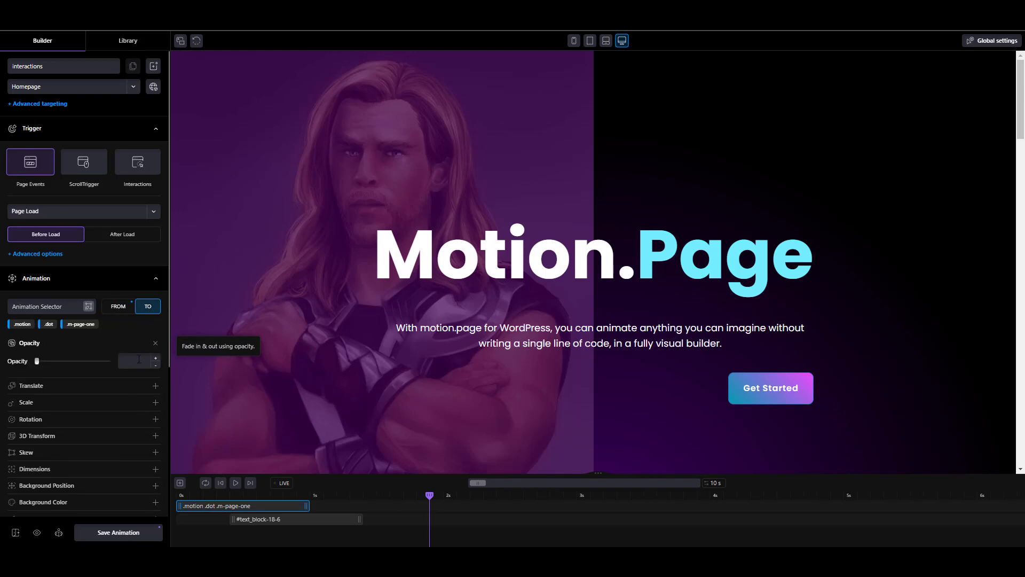
left_click(135, 361)
type("0")
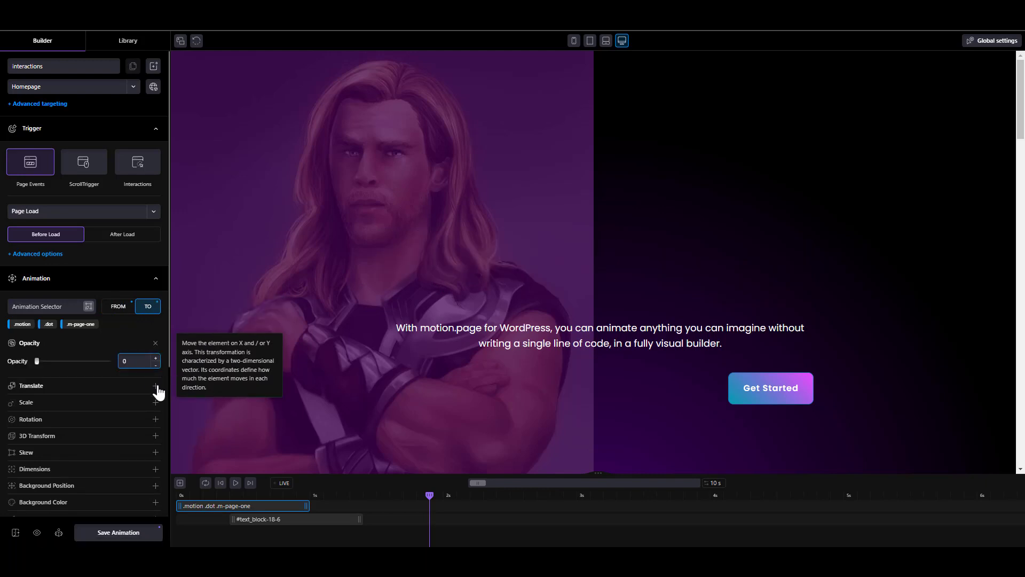
left_click(155, 385)
left_click(139, 403)
type("50")
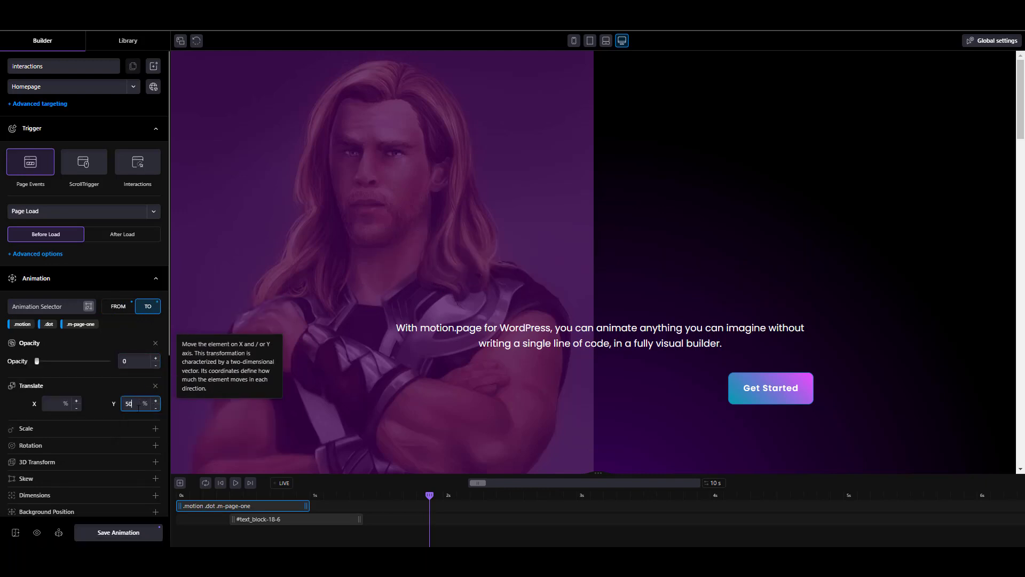
Remove Opacity and Translate from the FROM values and preview the heading fade-out
left_click(118, 310)
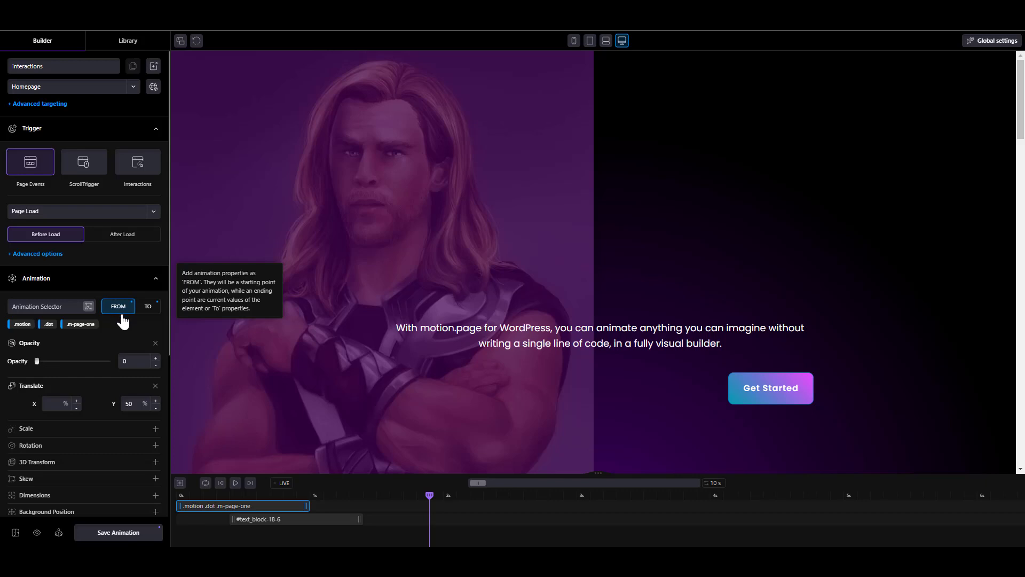
left_click(156, 343)
left_click(155, 360)
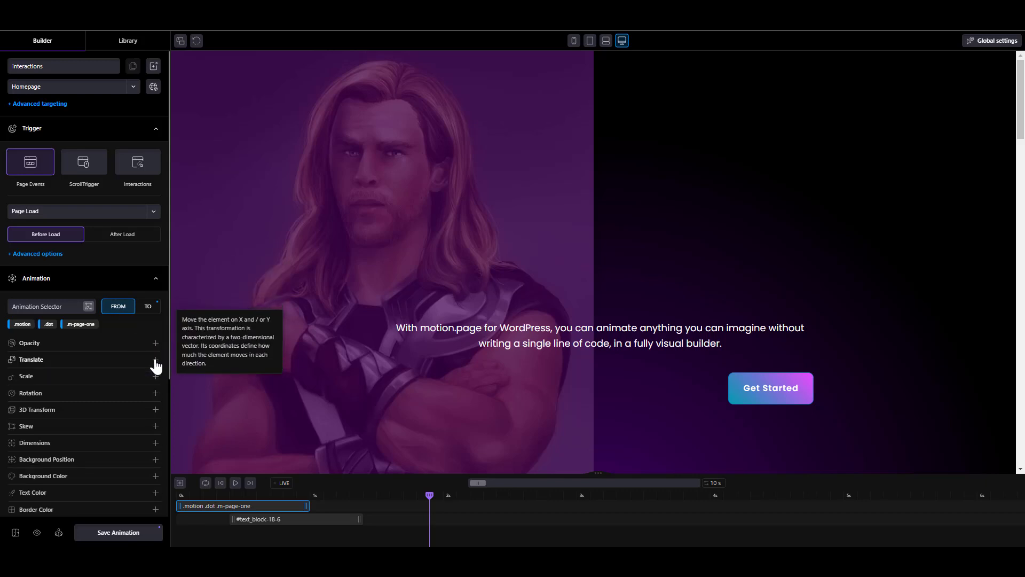
left_click(235, 482)
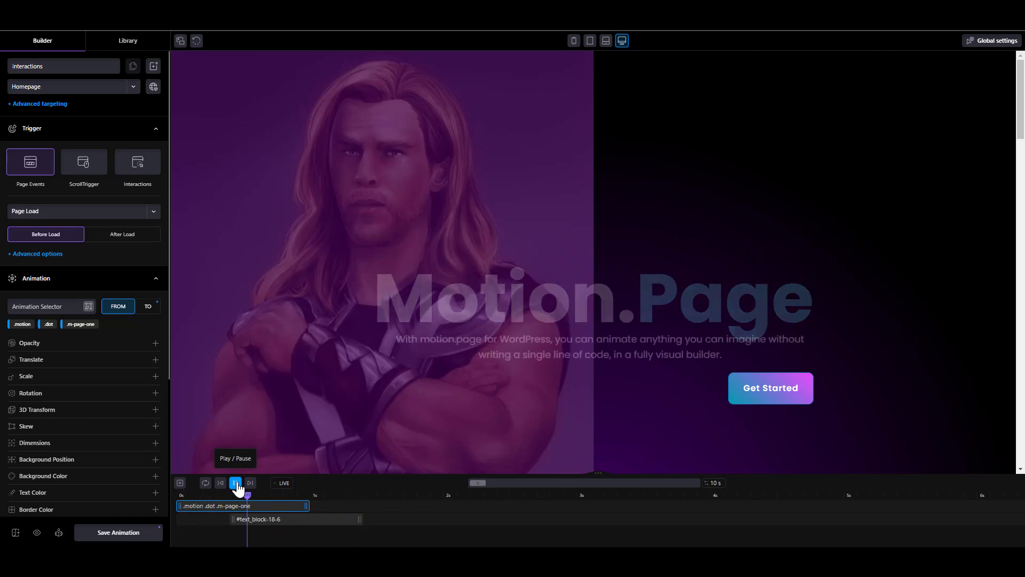
Give the #text_block-18-6 subtitle animation ending values of opacity 0 and Translate Y 50%
left_click(251, 519)
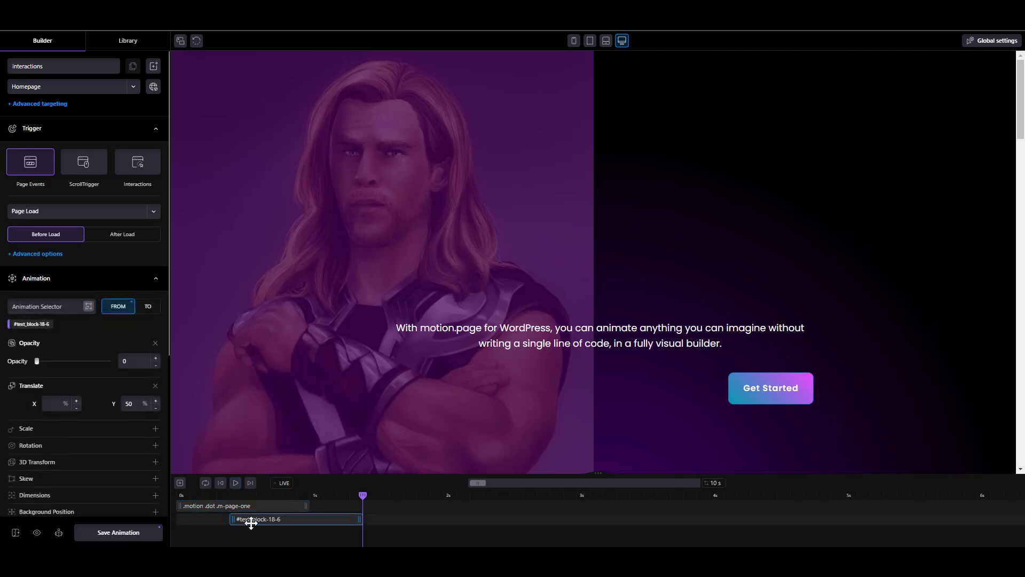
left_click(147, 308)
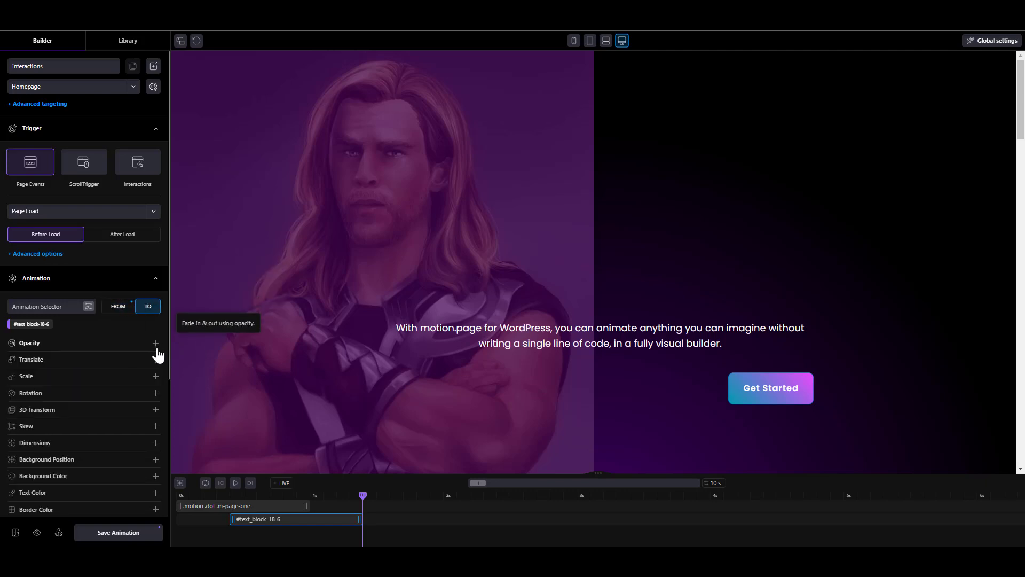
left_click(128, 363)
type("0")
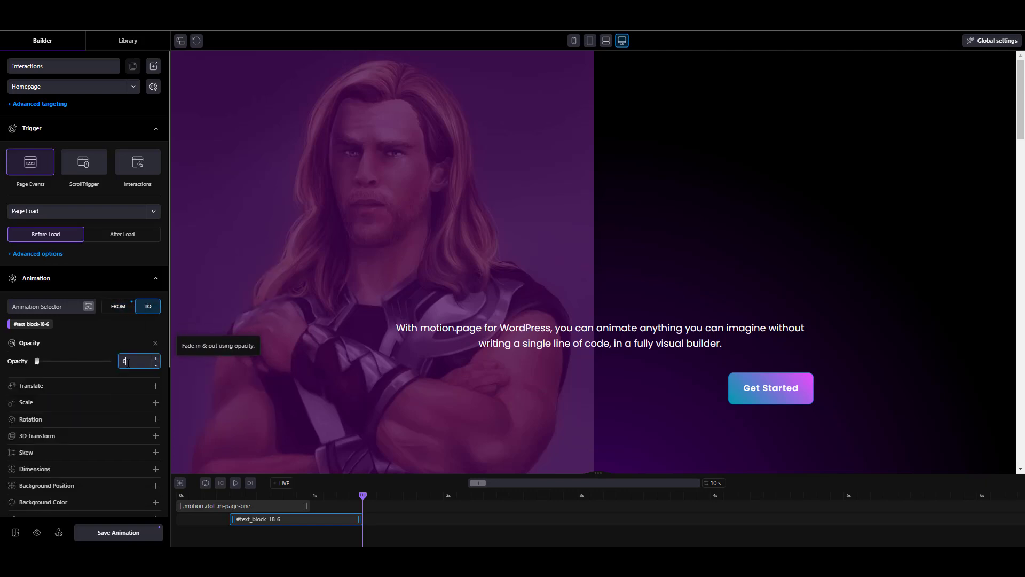
left_click(156, 386)
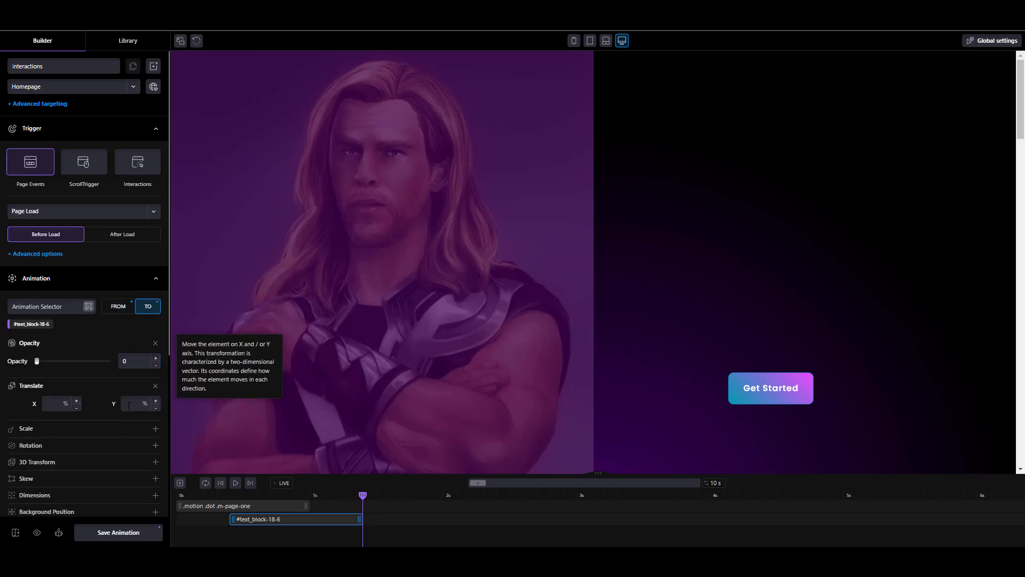
left_click(128, 404)
type("50")
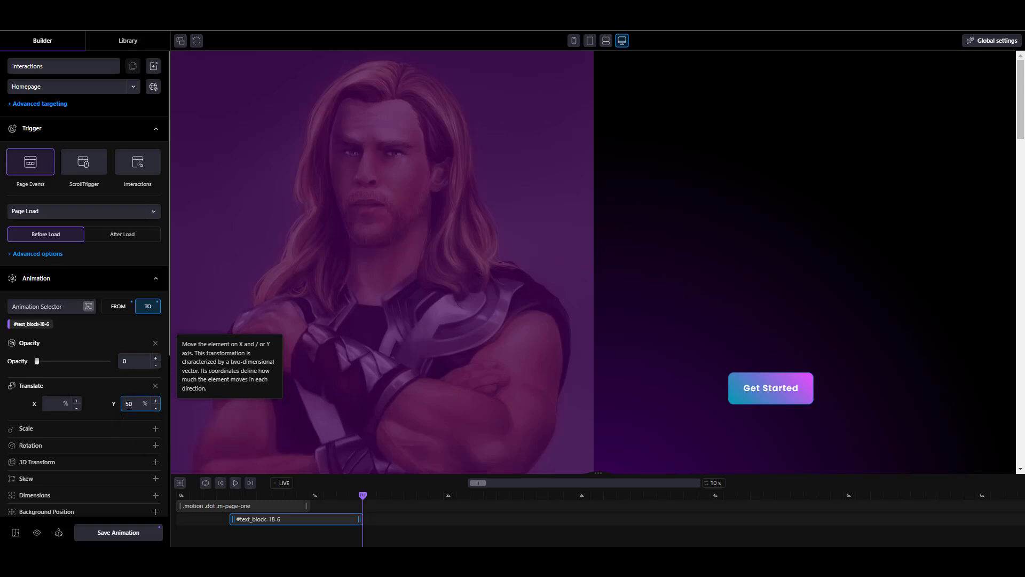
Remove opacity and translate from the subtitle's starting values and preview the animation
left_click(118, 306)
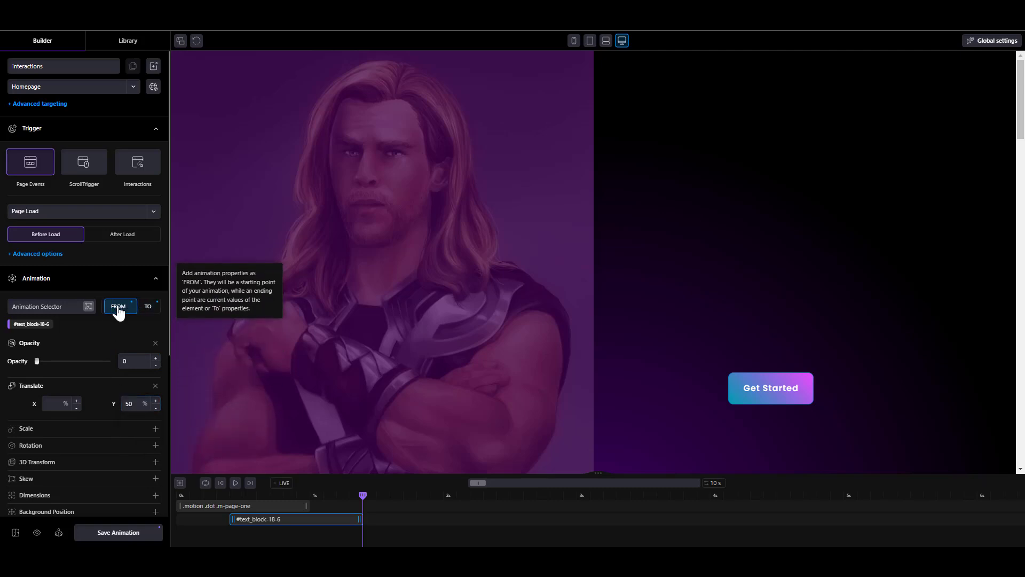
left_click(155, 344)
left_click(155, 360)
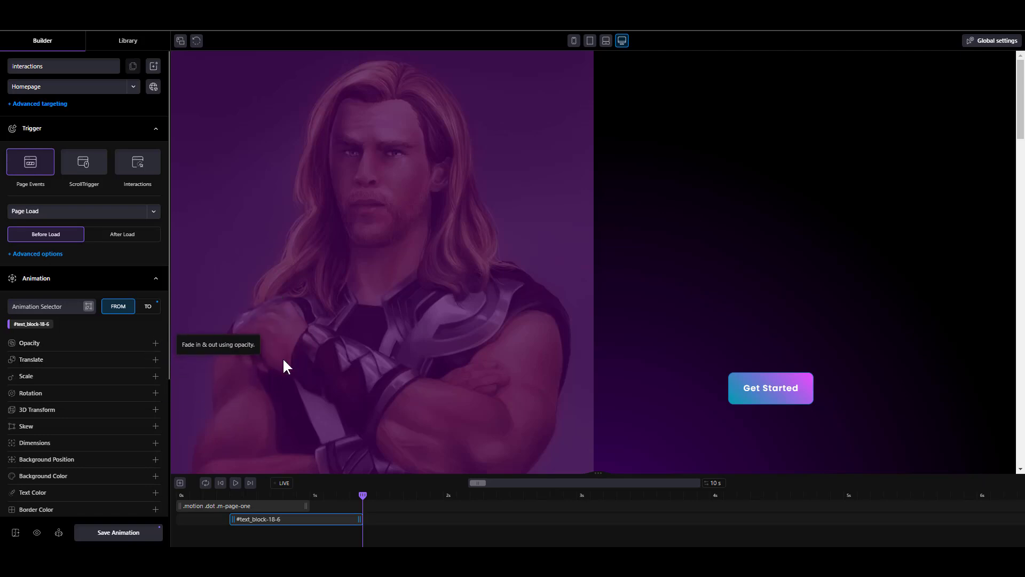
left_click(148, 307)
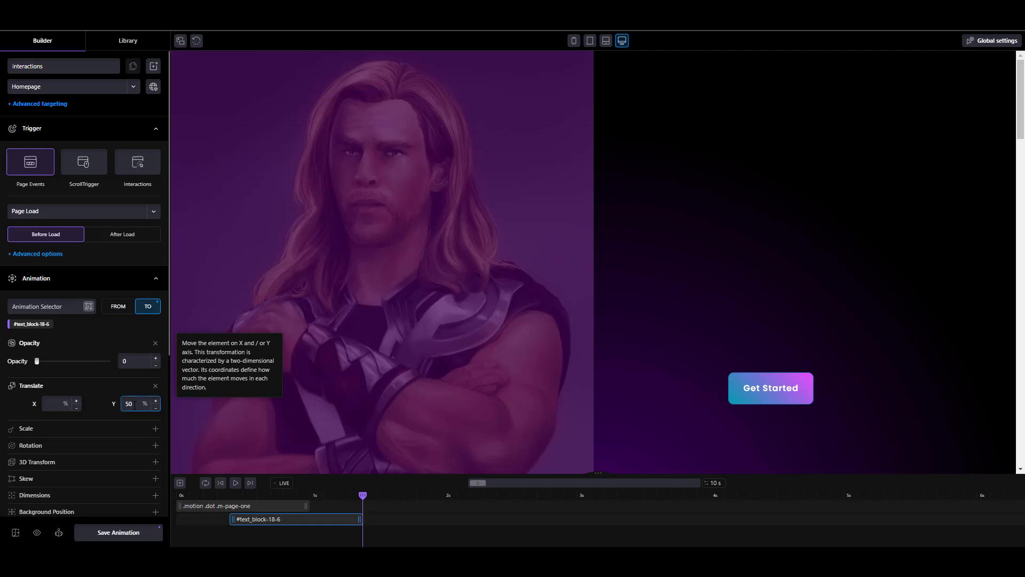
left_click(235, 483)
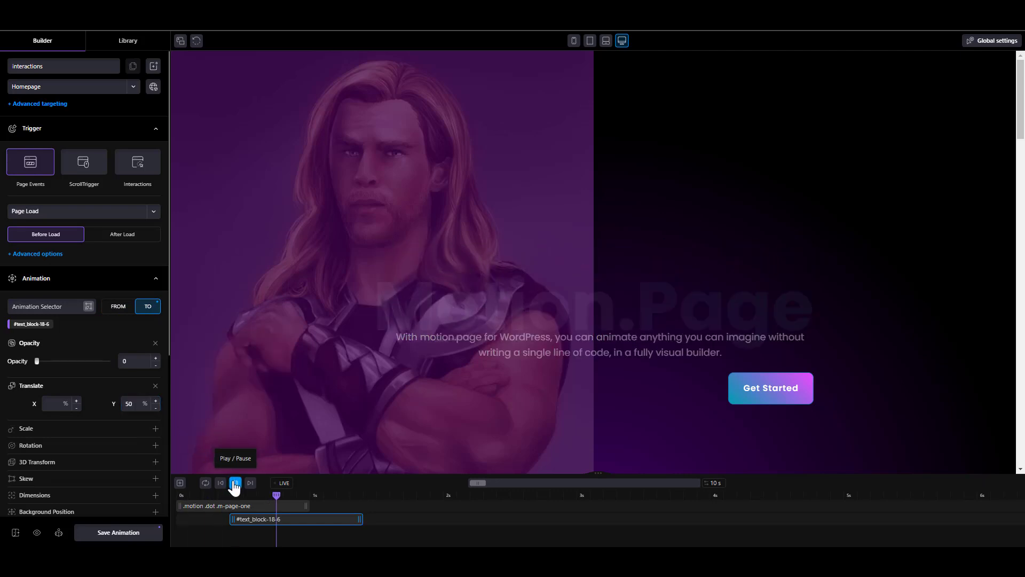
Move the subtitle clip to start at 0s and shift the heading clip slightly earlier
left_click(234, 483)
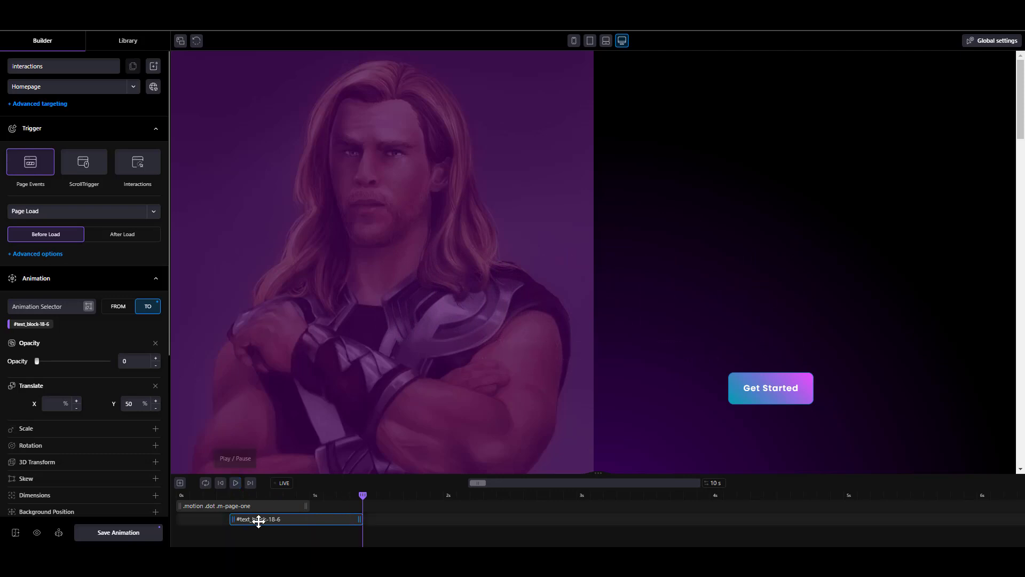
mouse_move(247, 520)
left_mouse_down()
mouse_move(190, 531)
mouse_move(259, 508)
left_mouse_up()
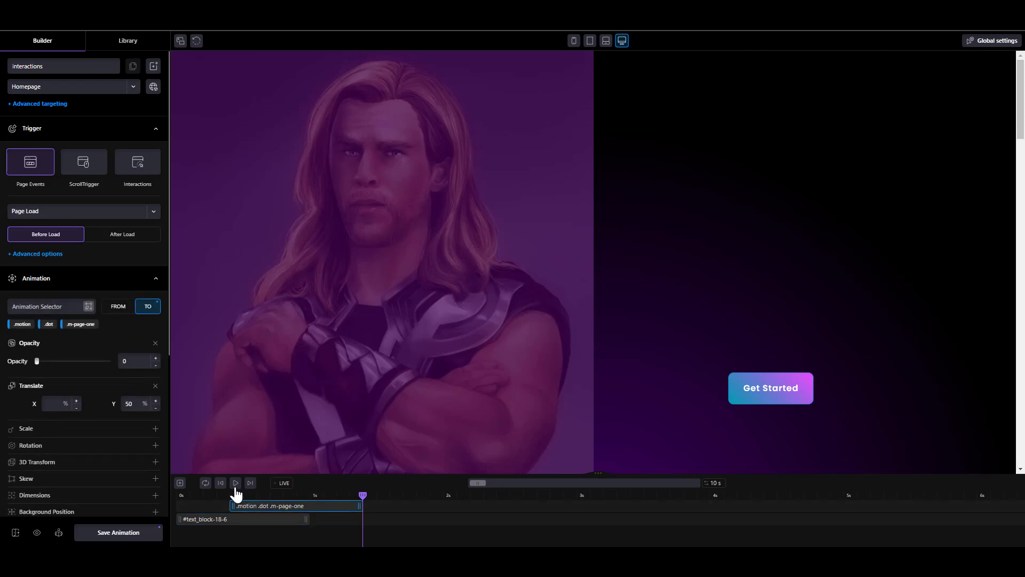
left_click(235, 483)
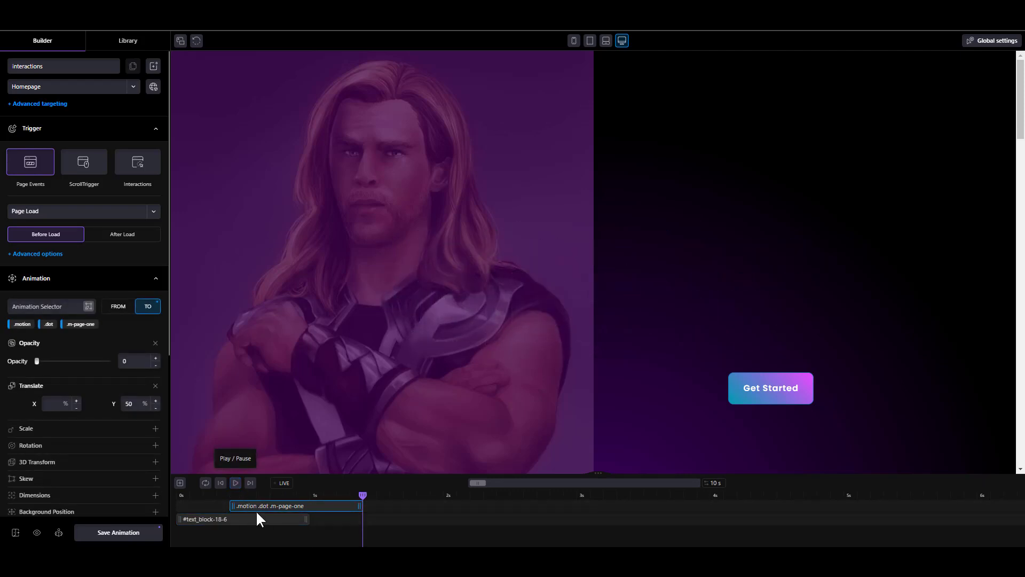
left_click_drag(255, 510, 242, 505)
Replay and scrub the timeline to check the re-timed fade-and-slide animations
left_click(235, 483)
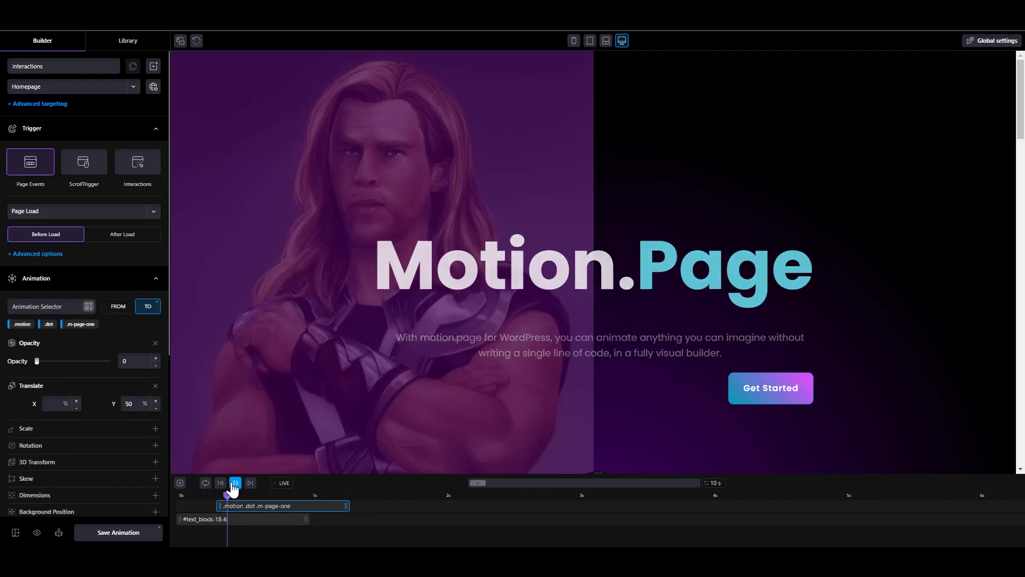
left_click(235, 483)
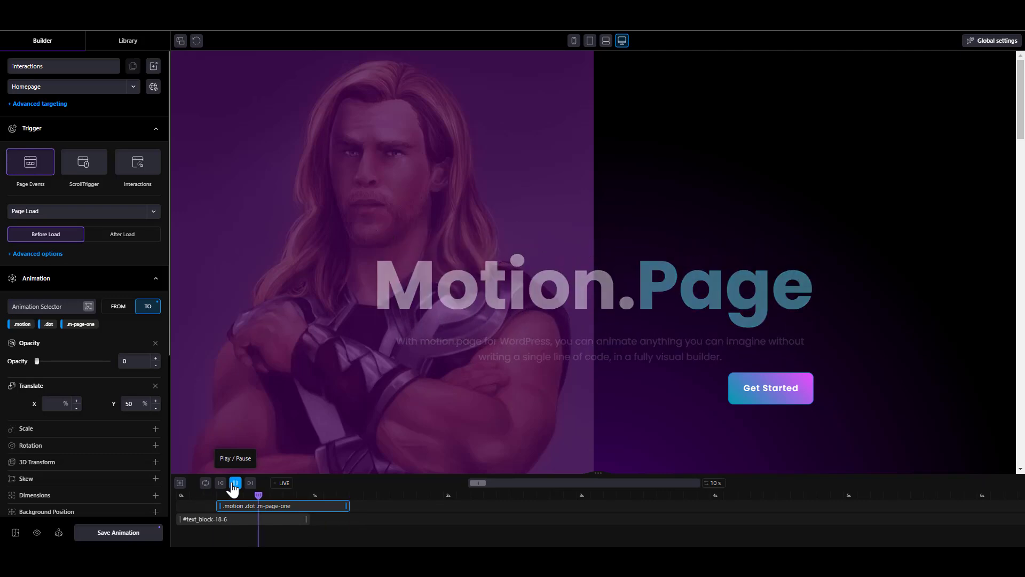
left_click(208, 521)
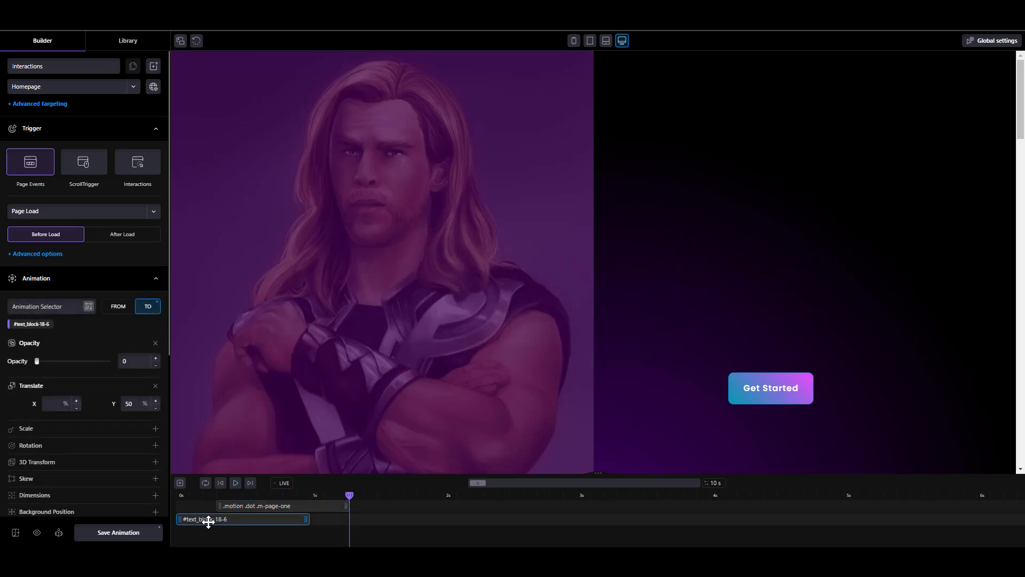
left_click(235, 483)
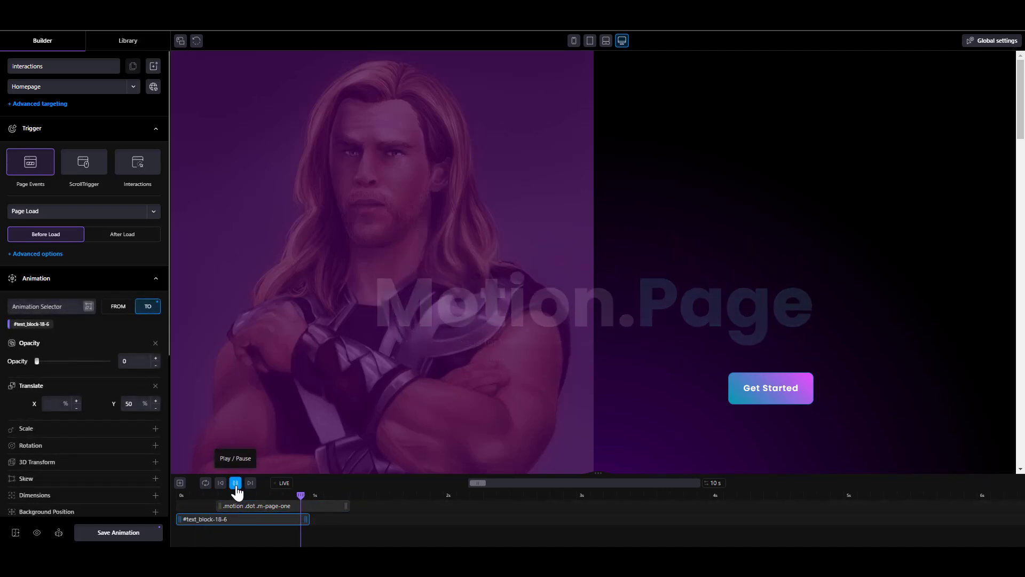
left_click(235, 484)
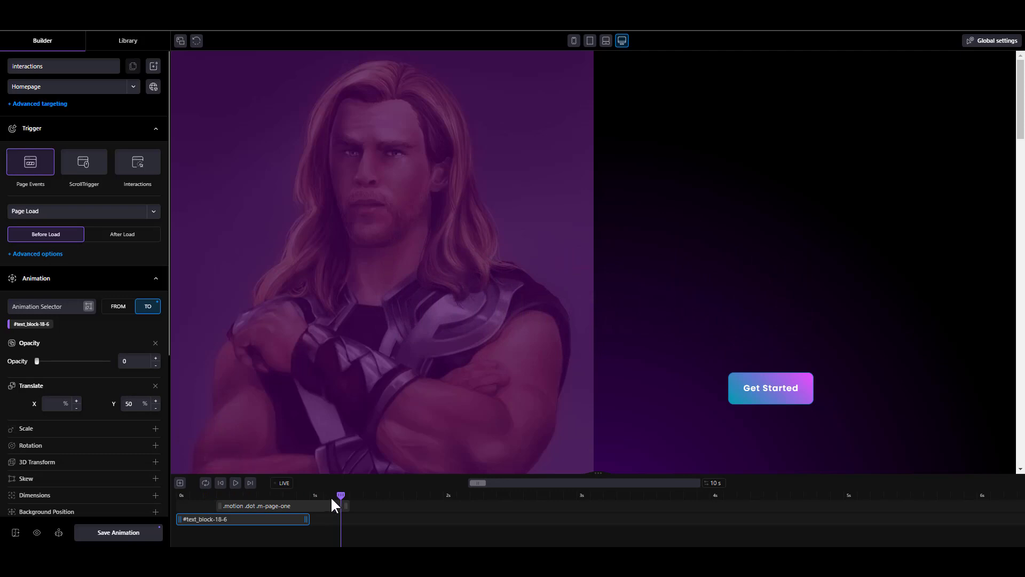
left_click_drag(191, 497, 232, 514)
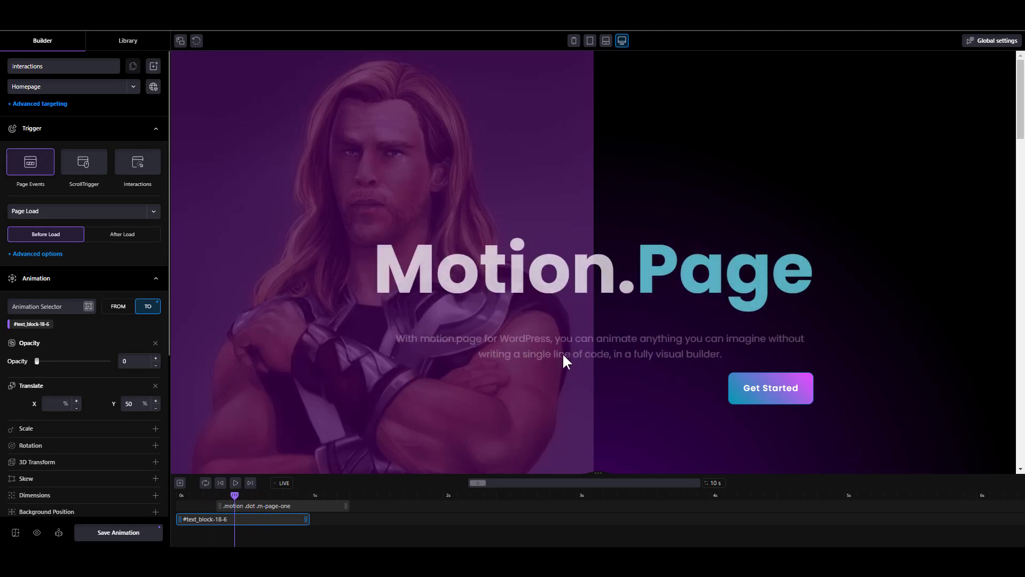
Raise the subtitle's Translate Y offset from 50% to 100%, then 150%, previewing each
mouse_move(234, 496)
left_mouse_down()
mouse_move(184, 496)
mouse_move(225, 502)
left_mouse_up()
left_click_drag(130, 403, 118, 403)
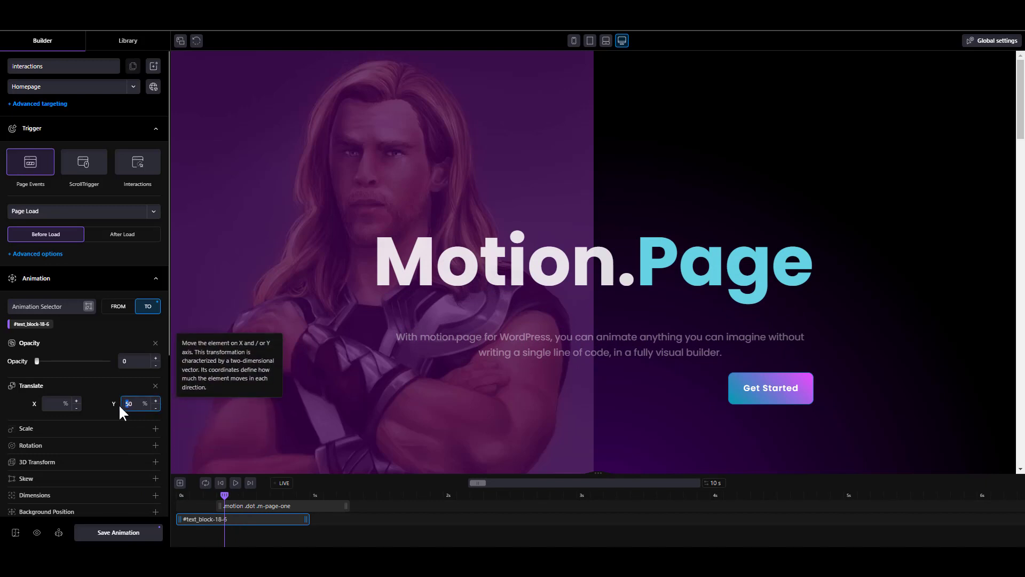
type("100")
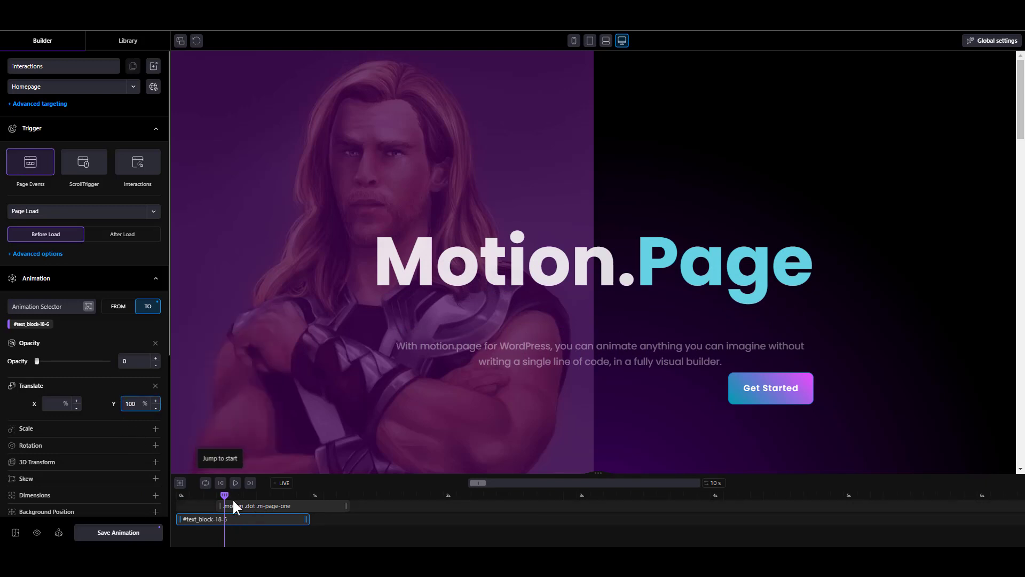
left_click_drag(209, 497, 239, 496)
left_click(131, 403)
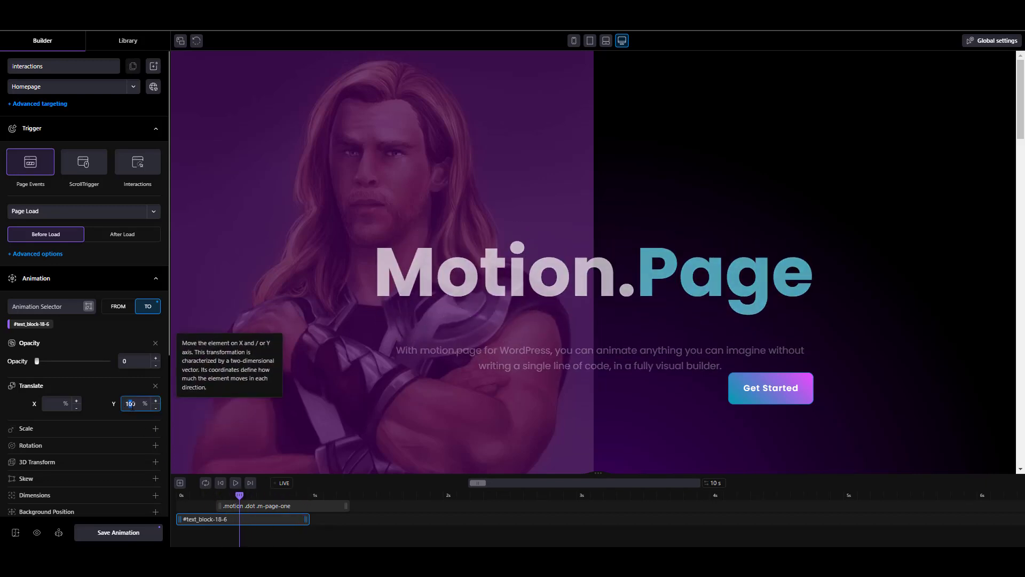
type("5")
left_click(205, 482)
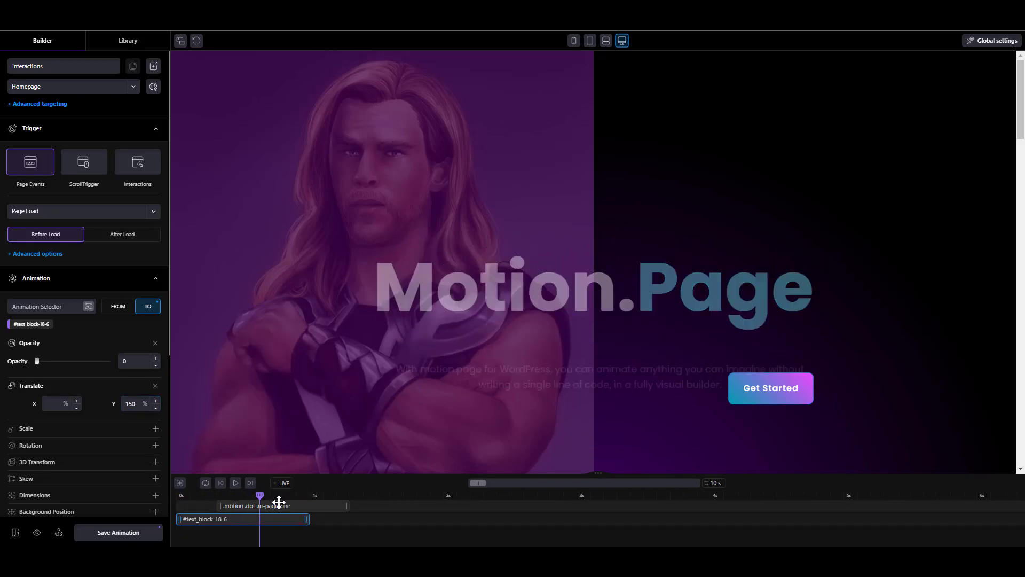
left_click(235, 483)
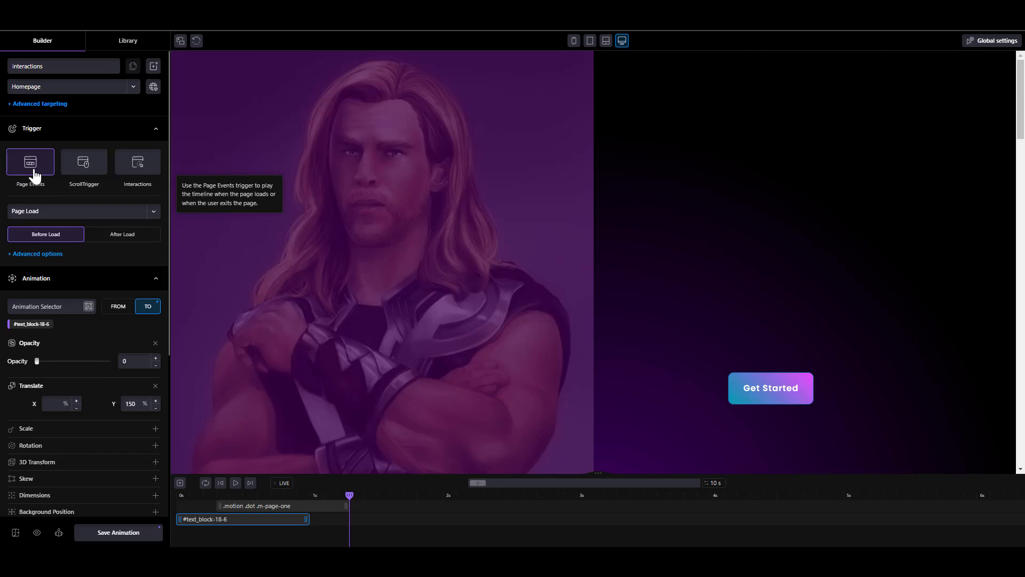
Set the hero timeline's trigger to Interactions with Click as the trigger type
left_click(137, 166)
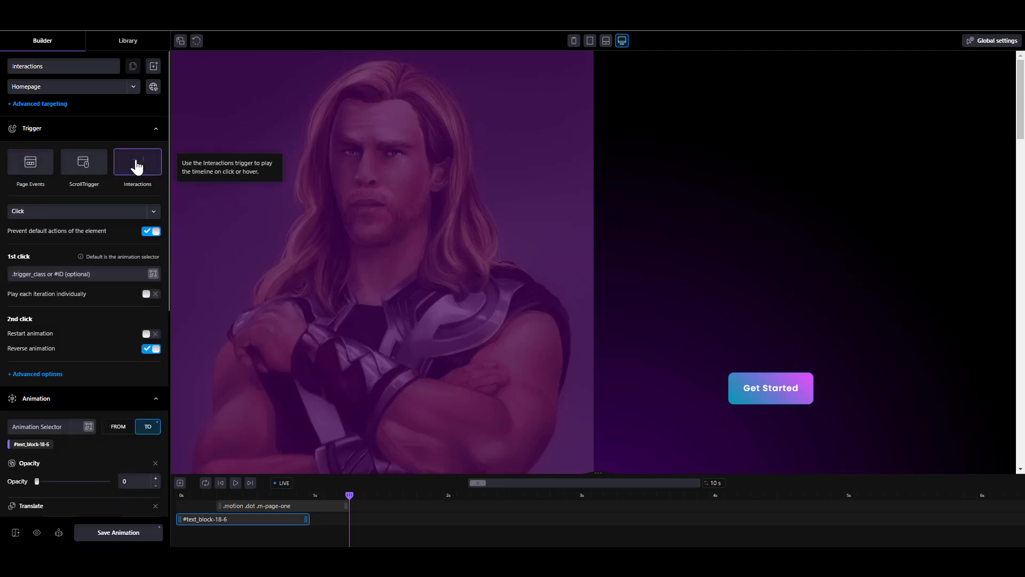
mouse_move(216, 495)
left_mouse_down()
mouse_move(251, 497)
mouse_move(224, 496)
left_mouse_up()
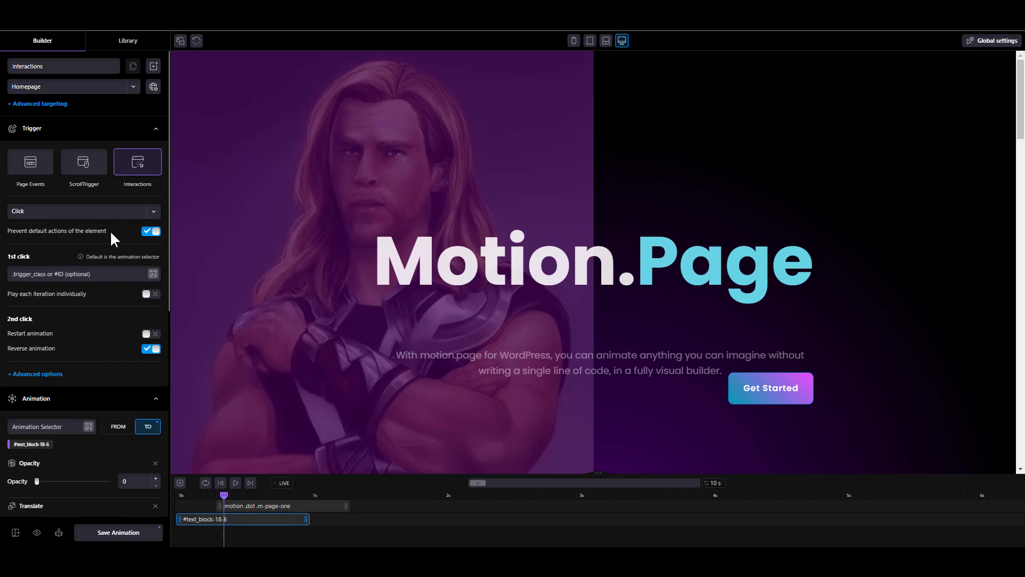
mouse_move(98, 230)
left_click(105, 209)
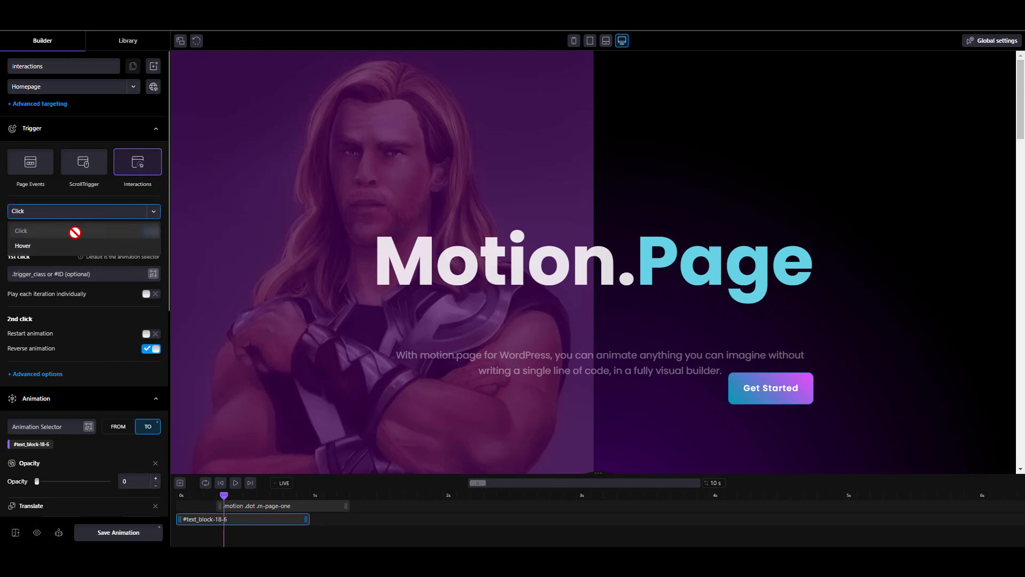
left_click(97, 213)
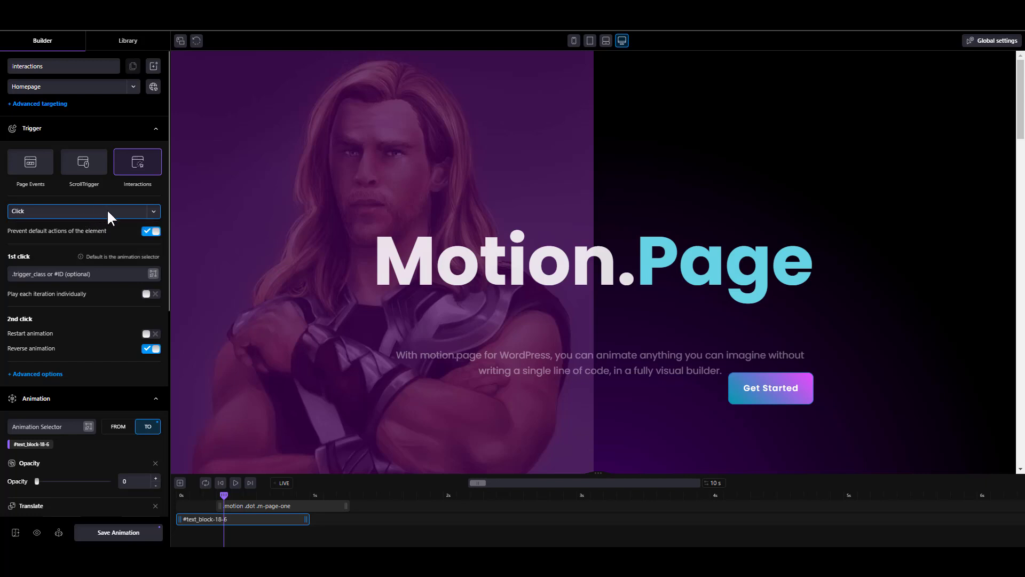
mouse_move(141, 235)
left_click(115, 272)
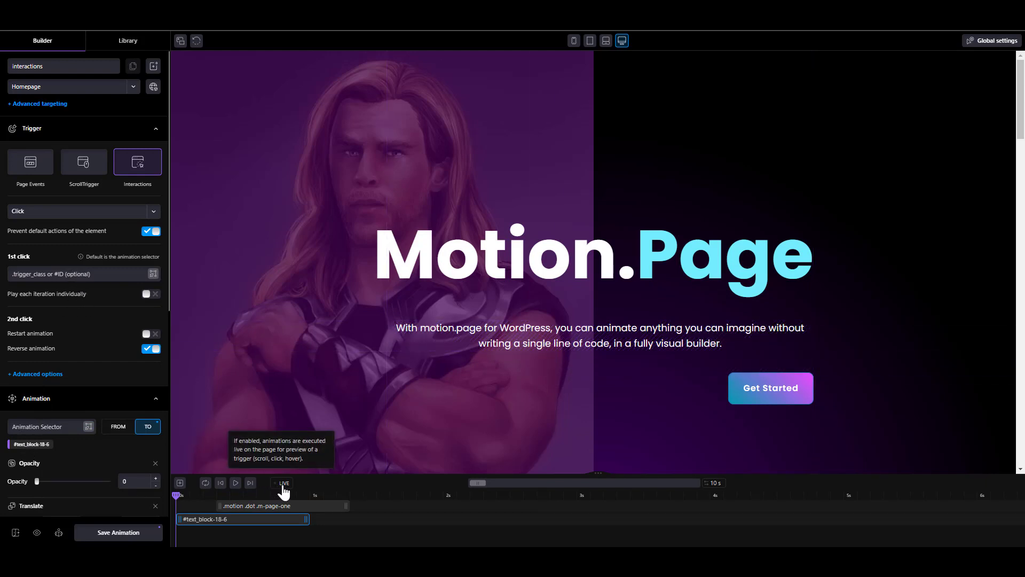
left_click(540, 265)
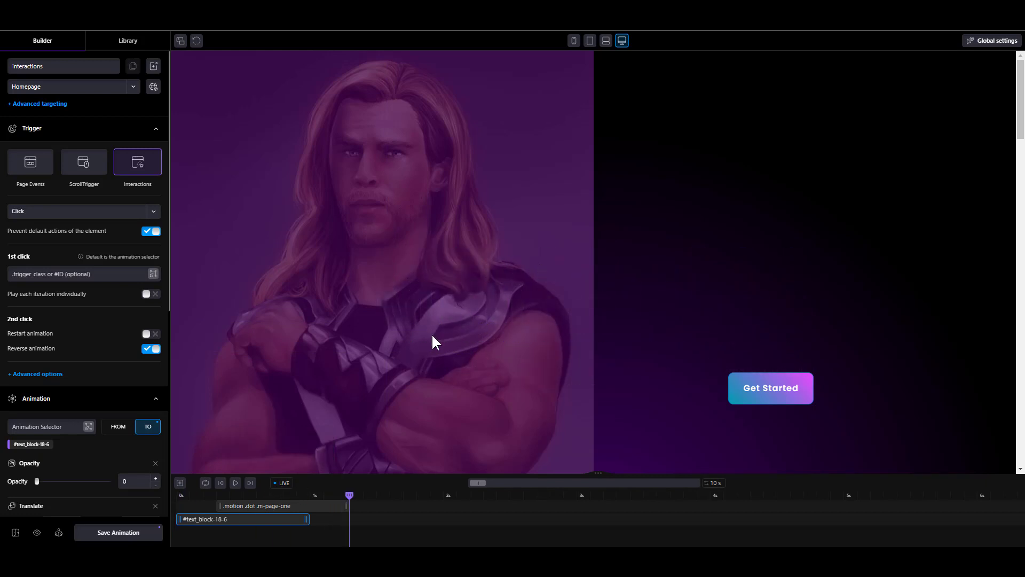
left_click(220, 483)
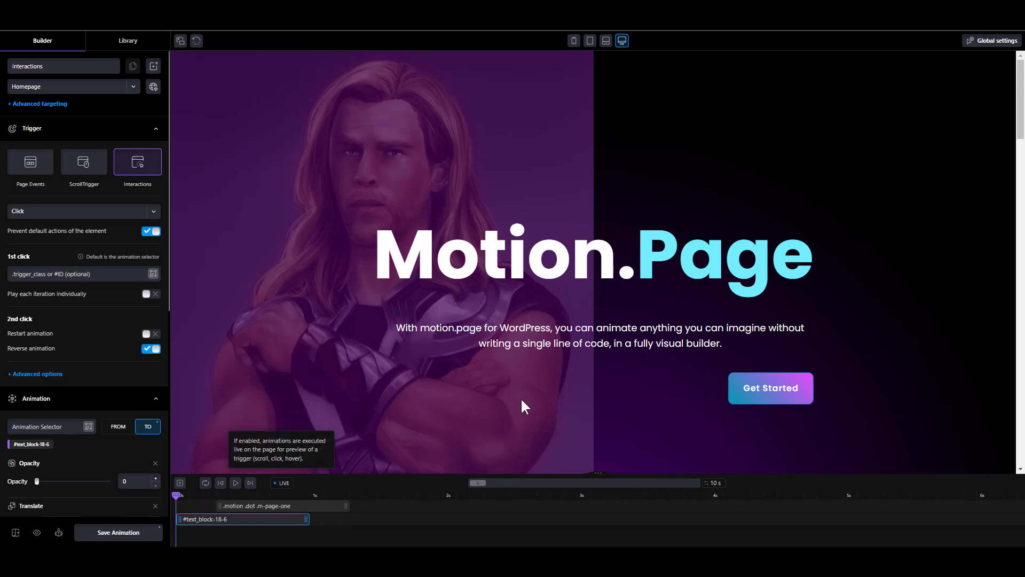
Set the Get Started button (#link_button-13-6) as the first-click trigger element
left_click(519, 344)
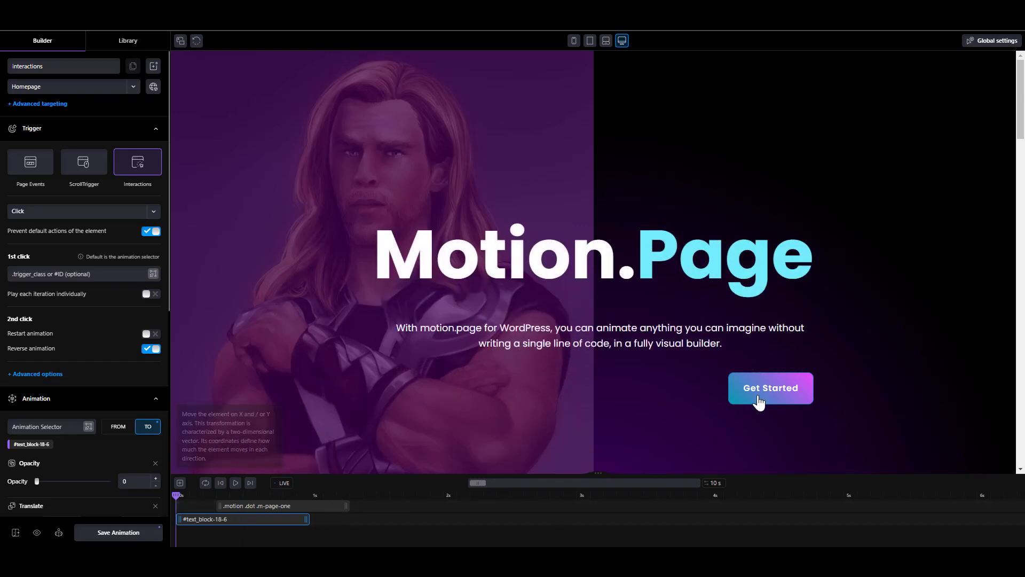
left_click(153, 274)
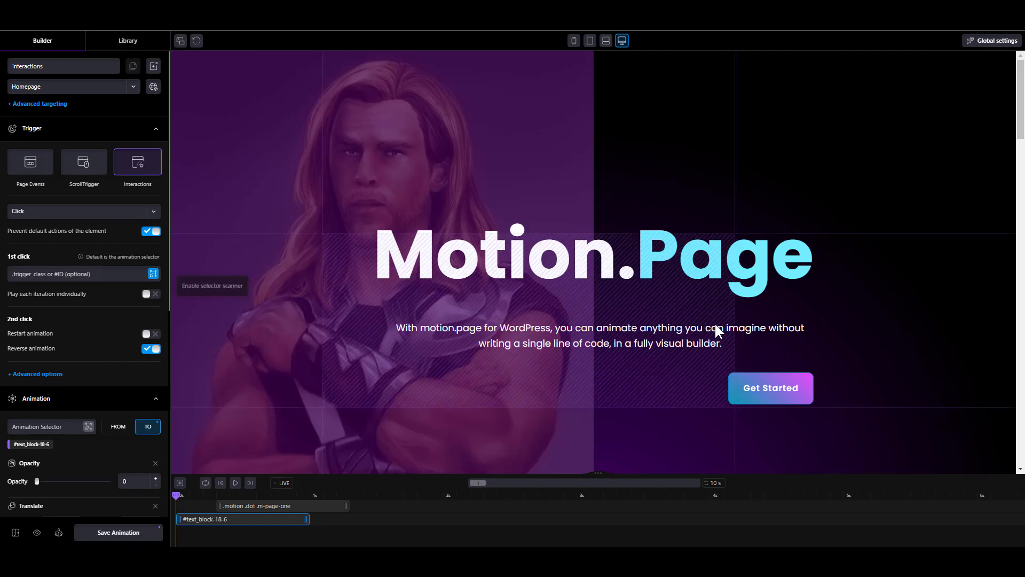
left_click(732, 404)
left_click(646, 460)
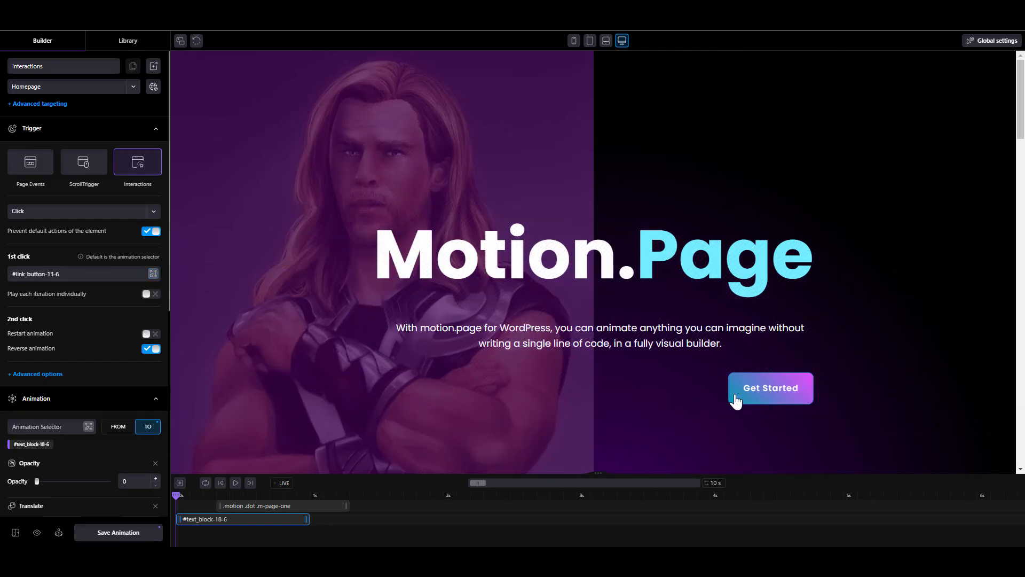
Turn on LIVE, test the click on Get Started, and save the animation
left_click(285, 486)
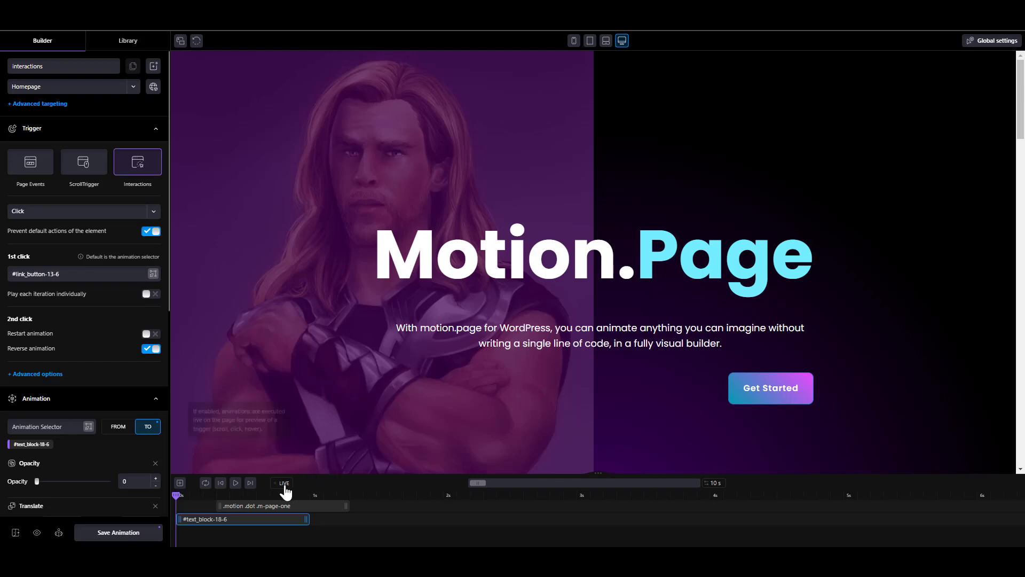
left_click(750, 392)
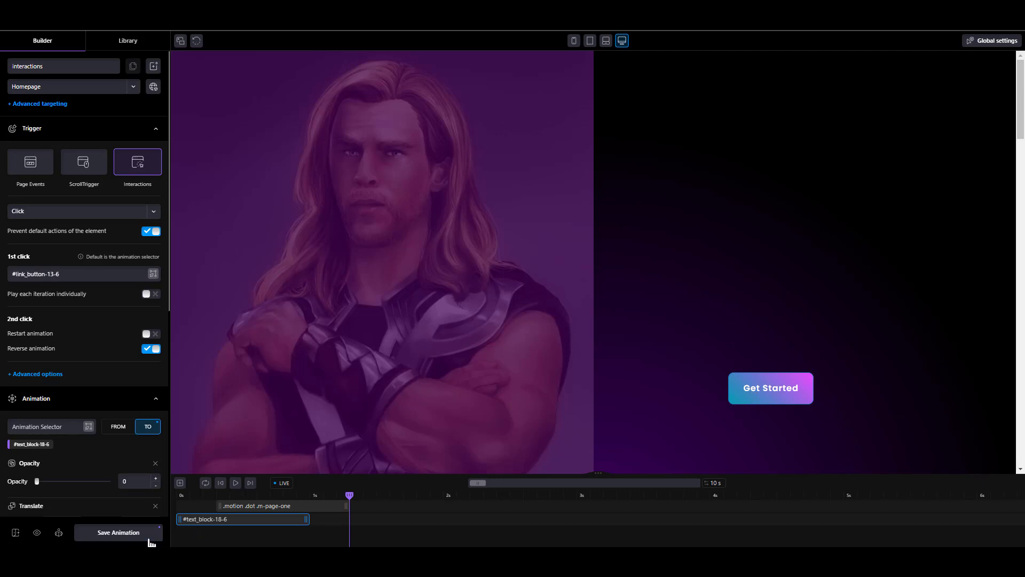
left_click(121, 536)
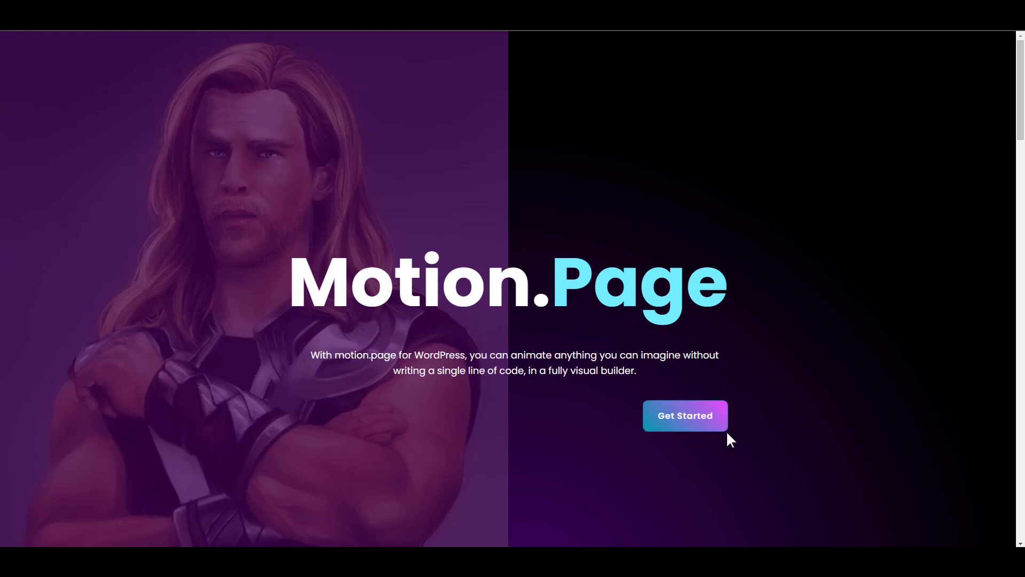
left_click(693, 426)
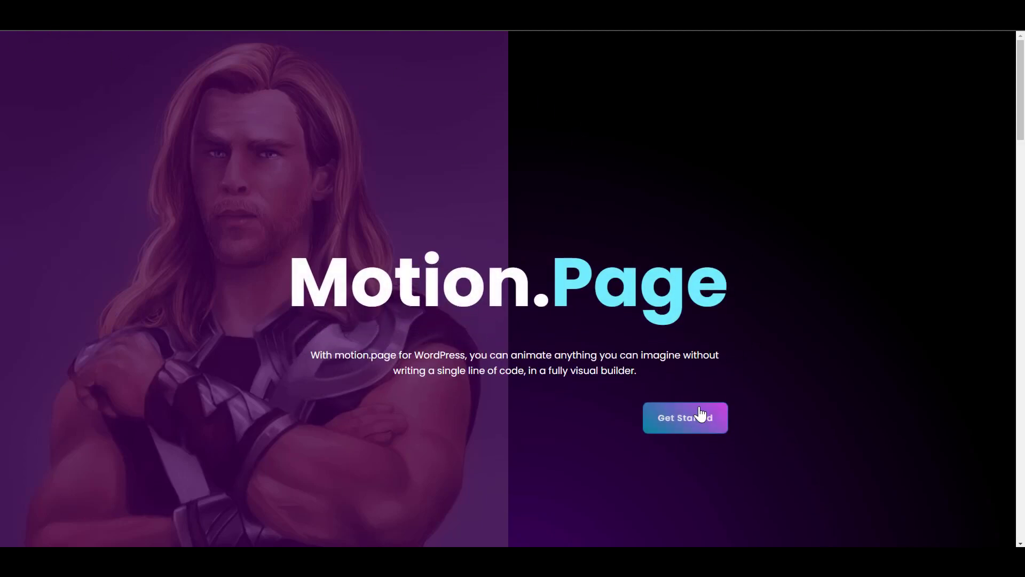
left_click(466, 23)
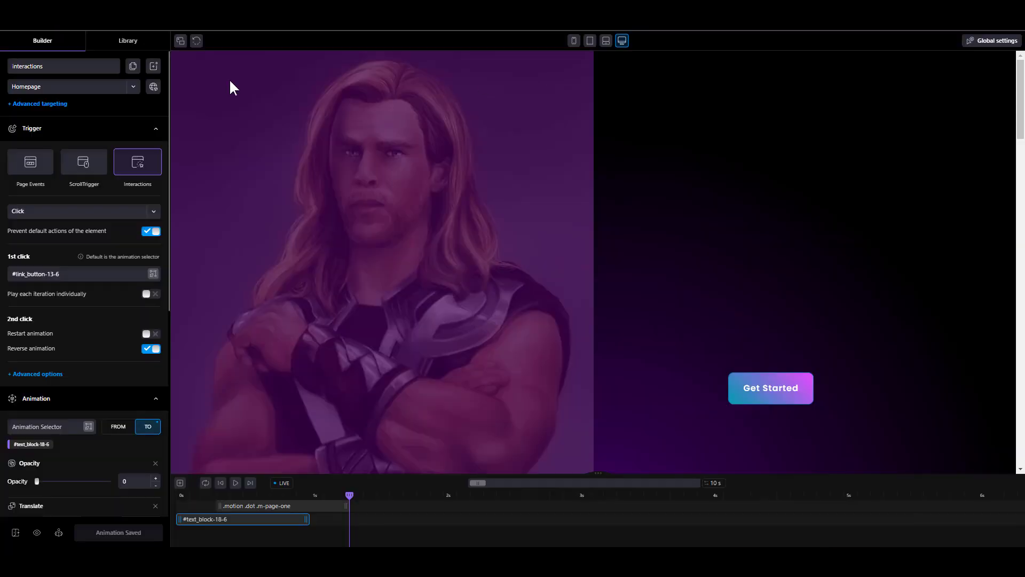
Turn off Prevent default actions and test the Get Started click in the preview
left_click(150, 231)
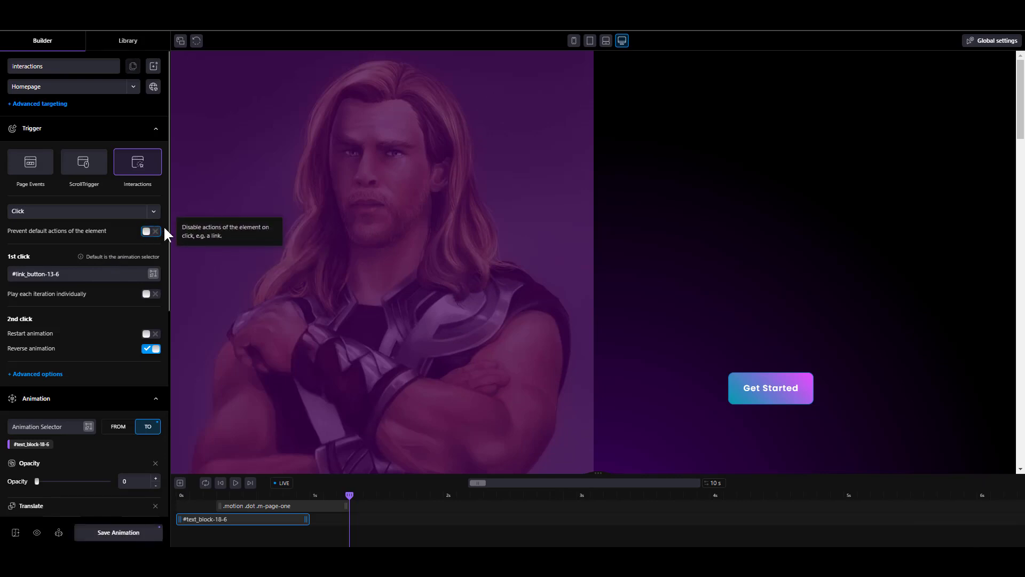
key("ctrl+Tab")
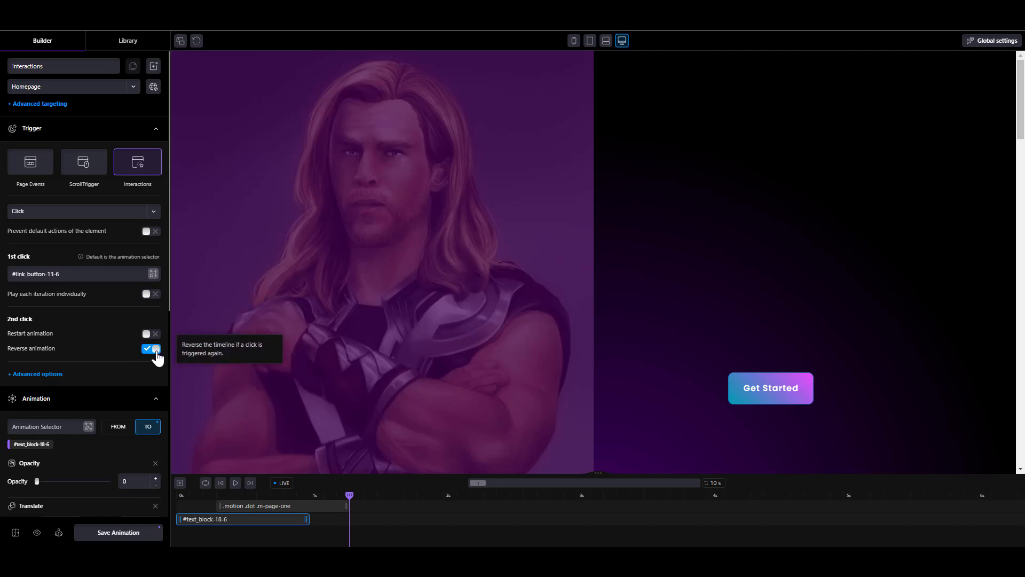
left_click(767, 393)
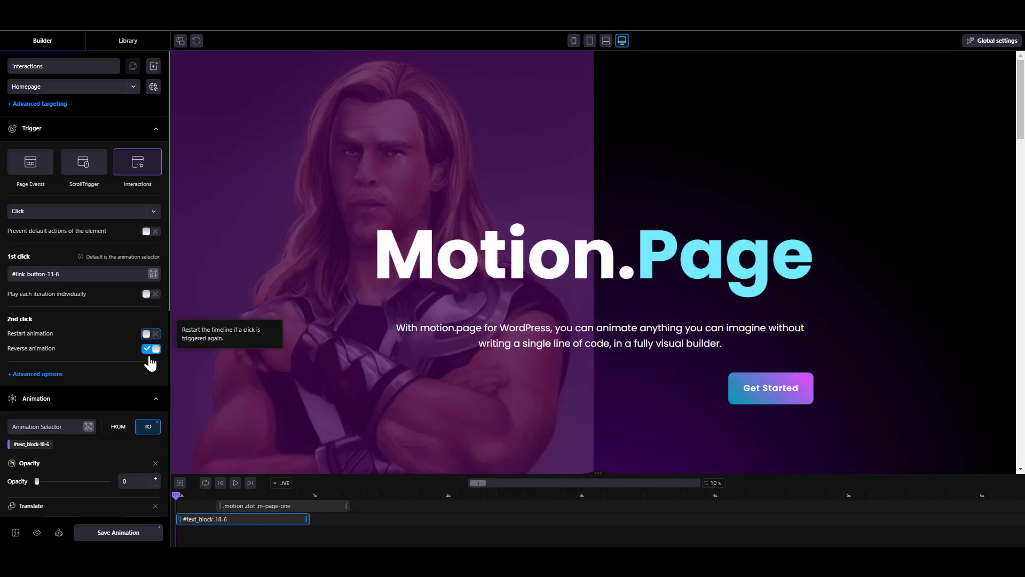
Make second clicks restart instead of reverse, test it, and save the animation
left_click(152, 334)
left_click(778, 404)
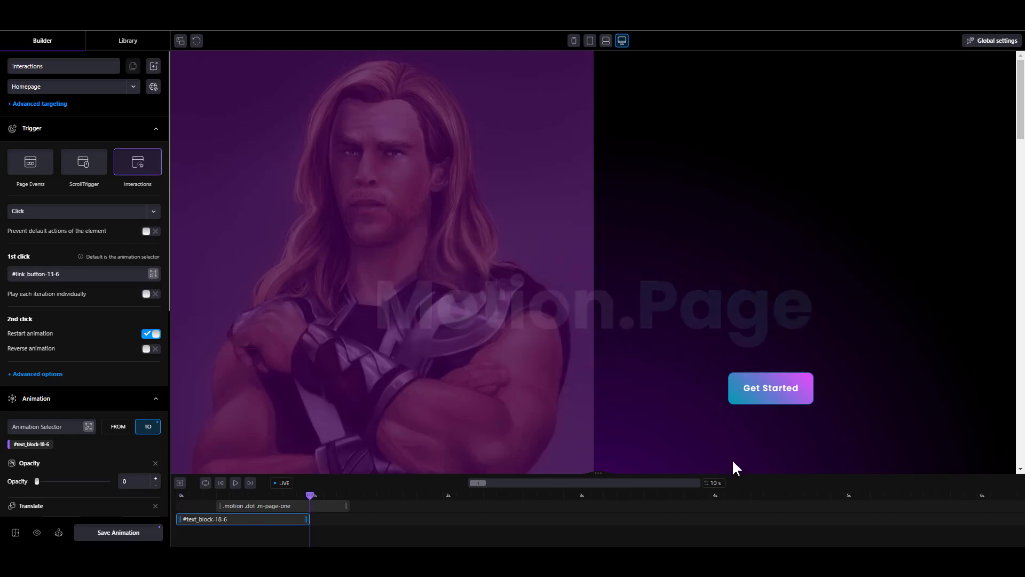
left_click(778, 401)
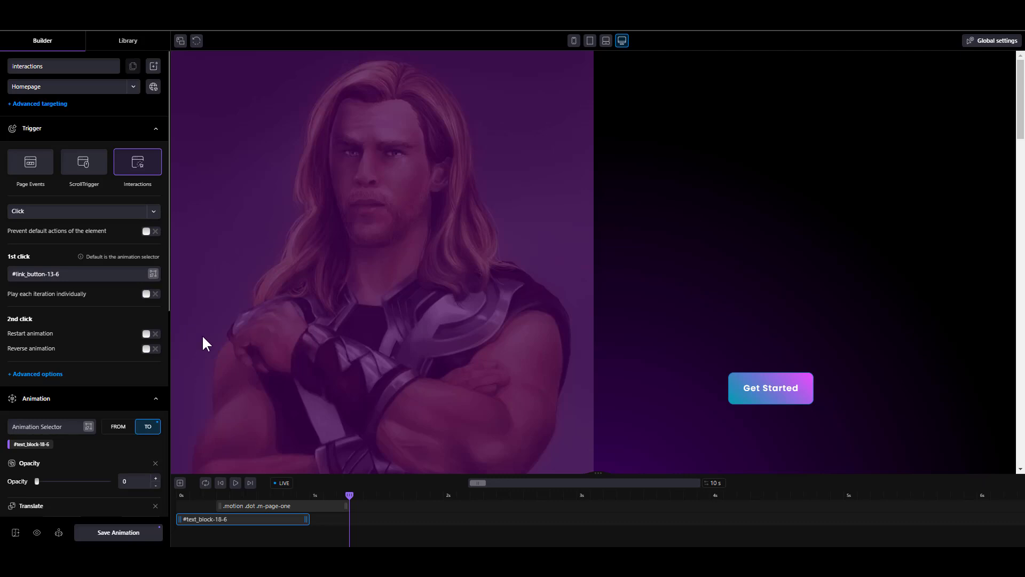
left_click(114, 532)
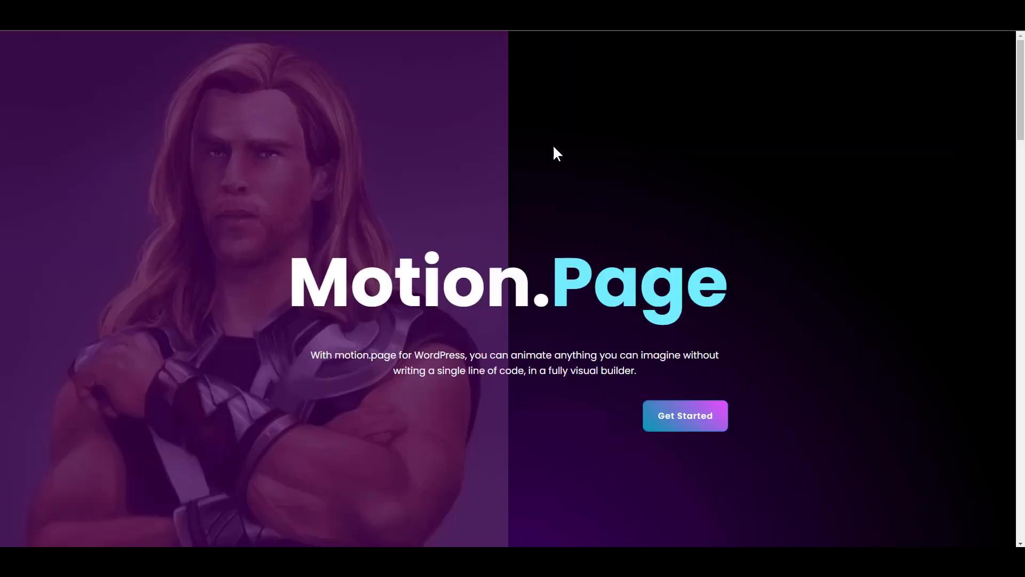
Test Get Started on the live page, then re-enable Prevent default actions and save
left_click(687, 421)
left_click(707, 423)
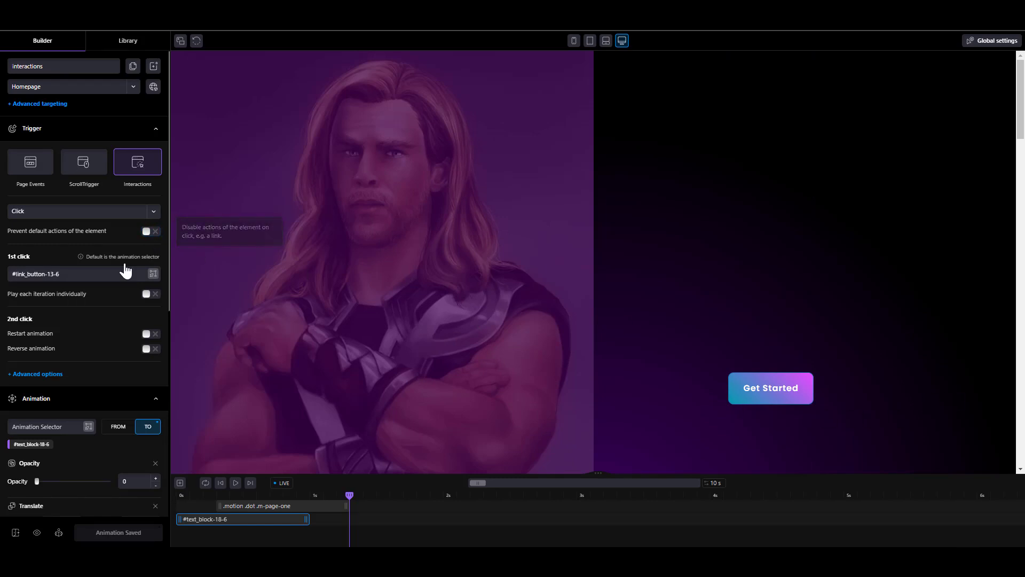
left_click(146, 234)
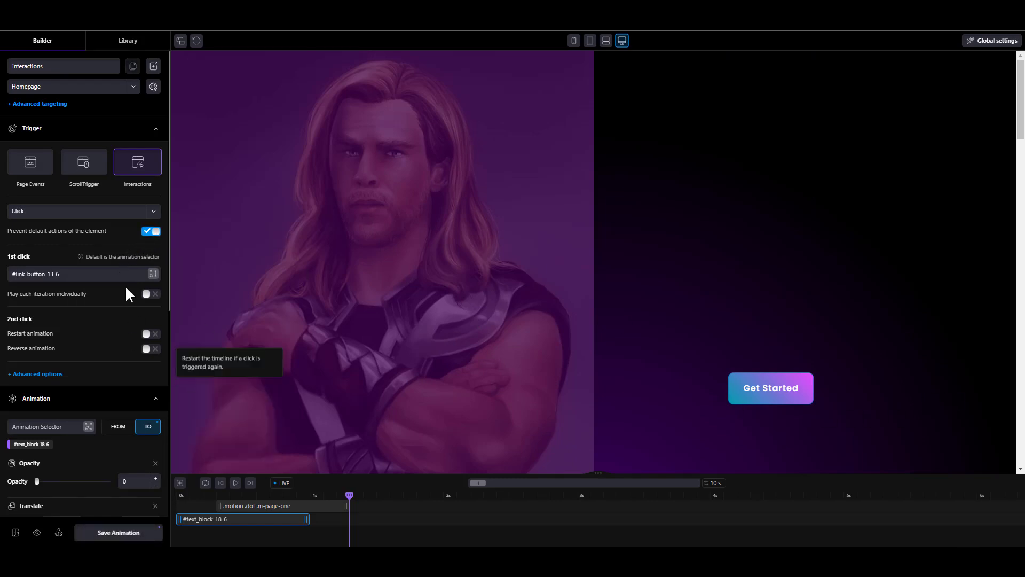
left_click(137, 532)
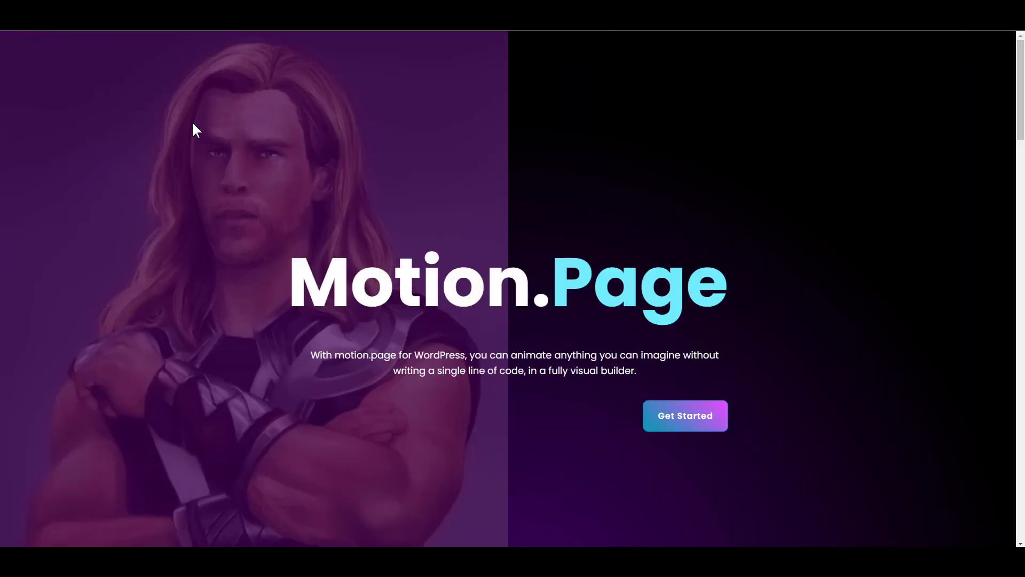
left_click(193, 124)
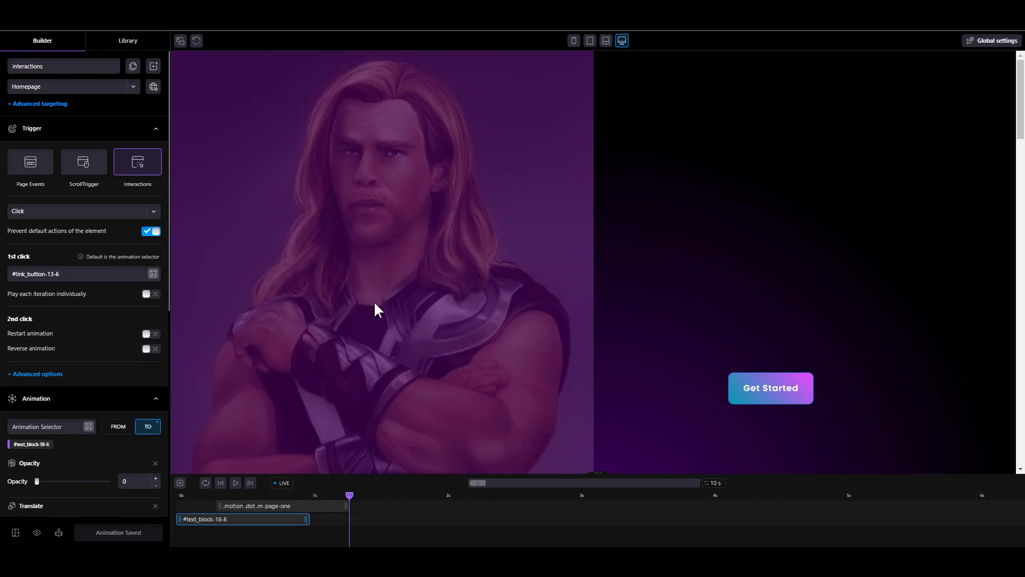
Switch the timeline trigger to Hover and remove the subtitle's opacity fade
left_click(61, 209)
left_click(28, 247)
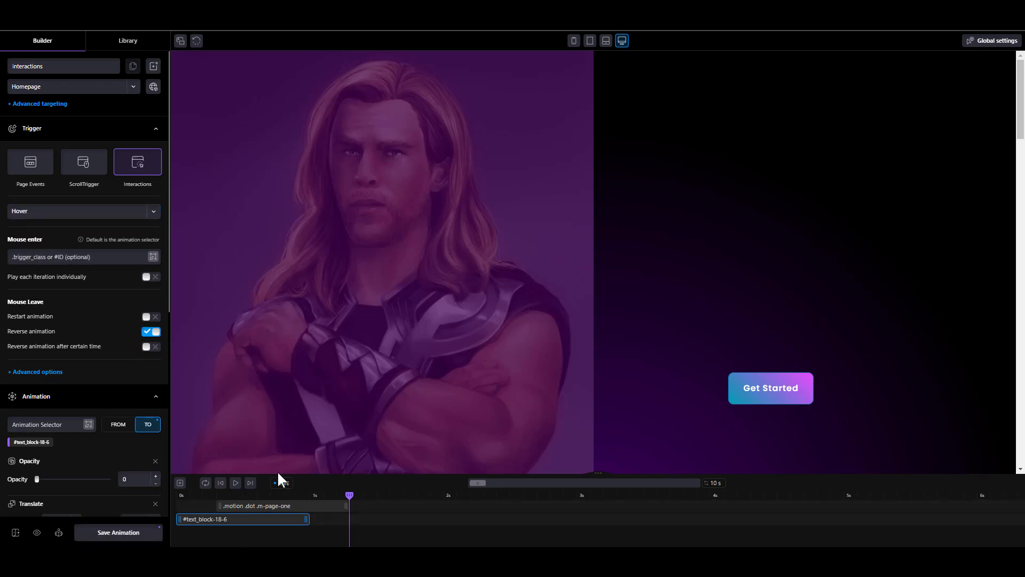
scroll(111, 387, "down", 2)
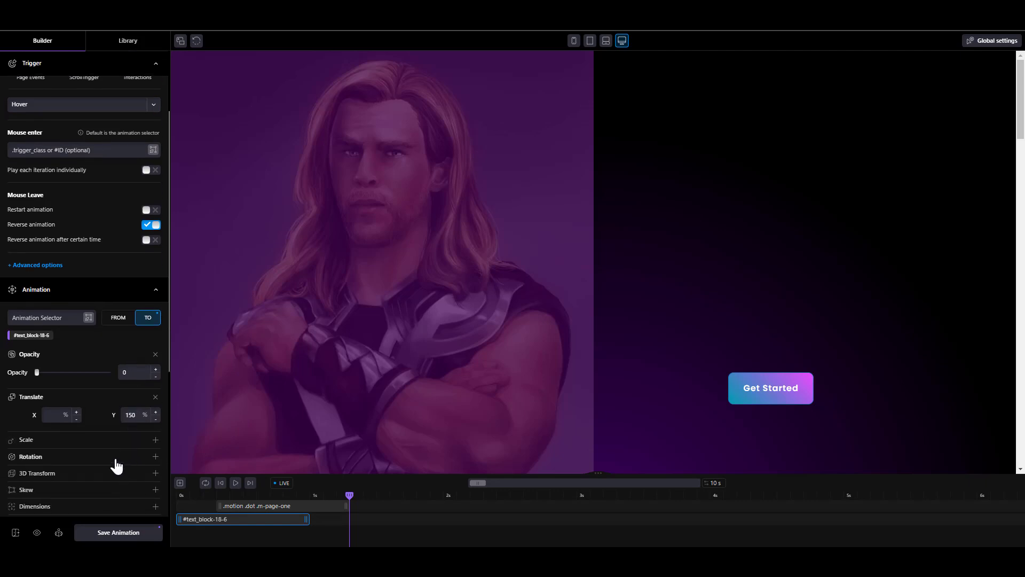
left_click(133, 374)
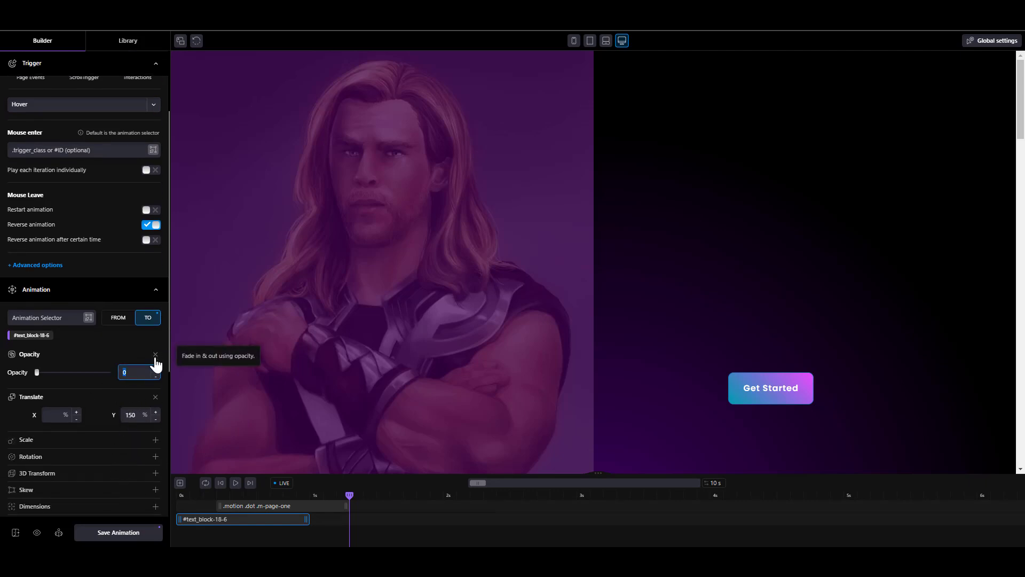
left_click(155, 354)
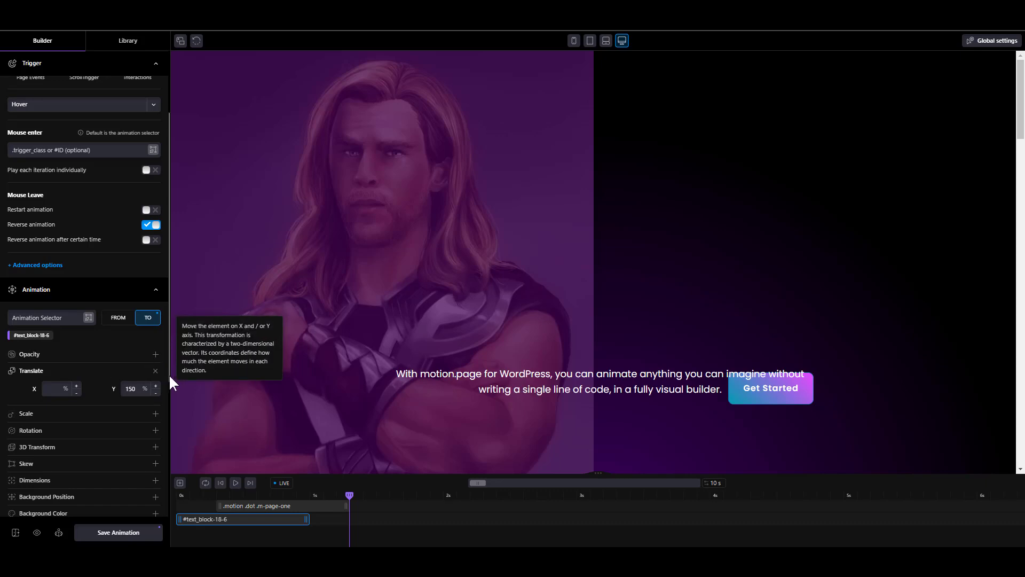
Remove the heading's opacity and translate properties and the subtitle's translate property
left_click(251, 506)
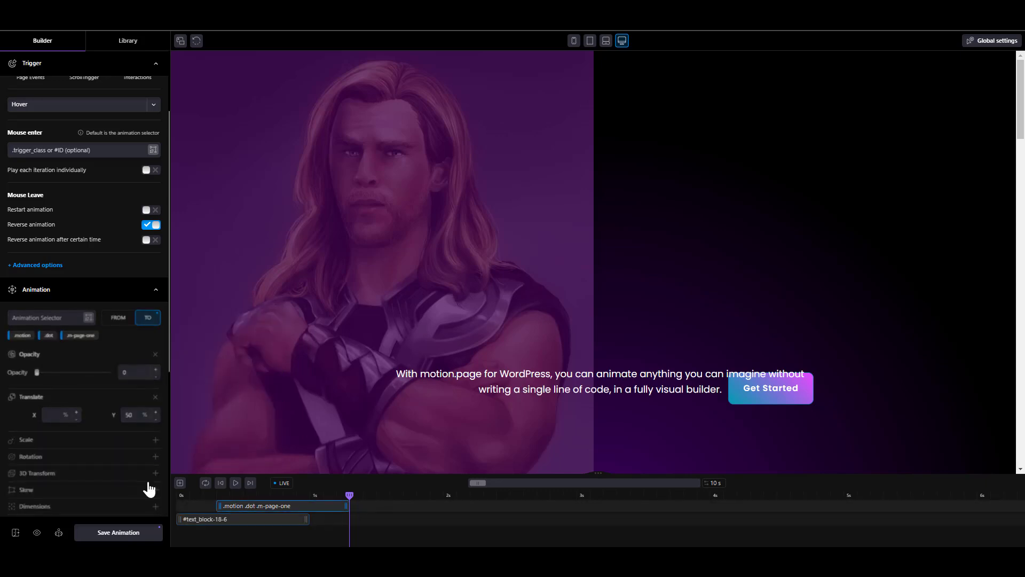
left_click(156, 354)
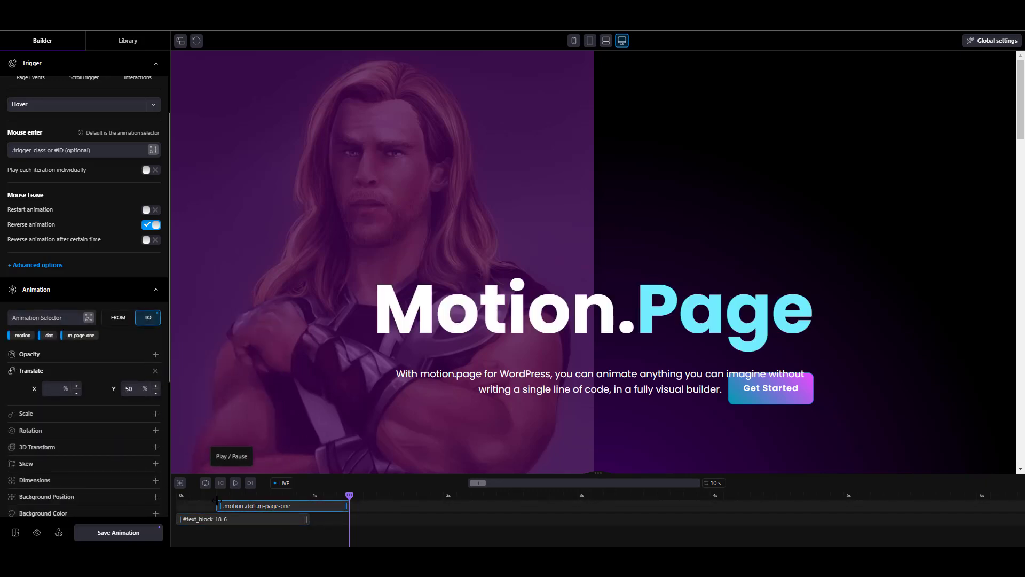
left_click(155, 371)
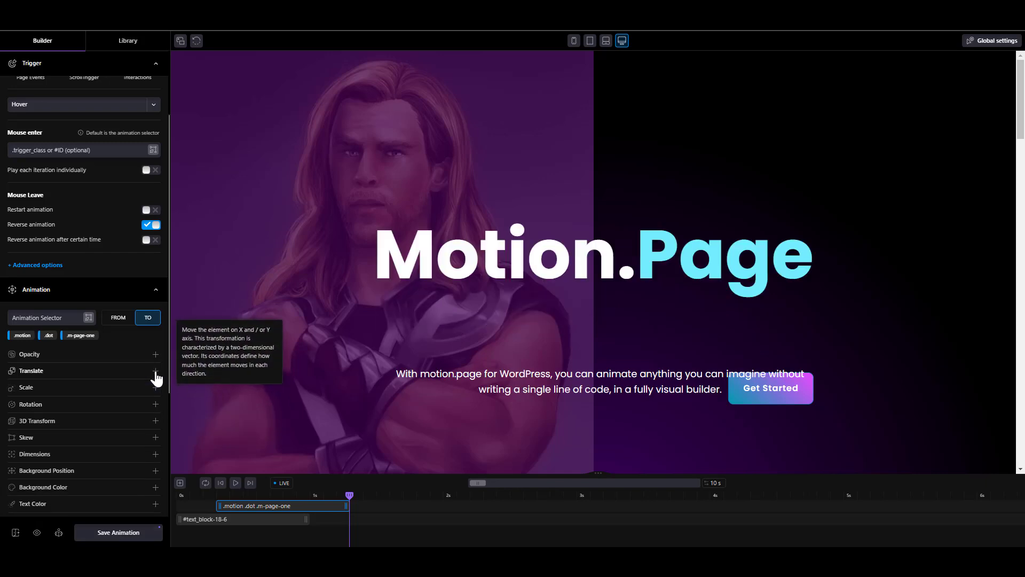
left_click(229, 519)
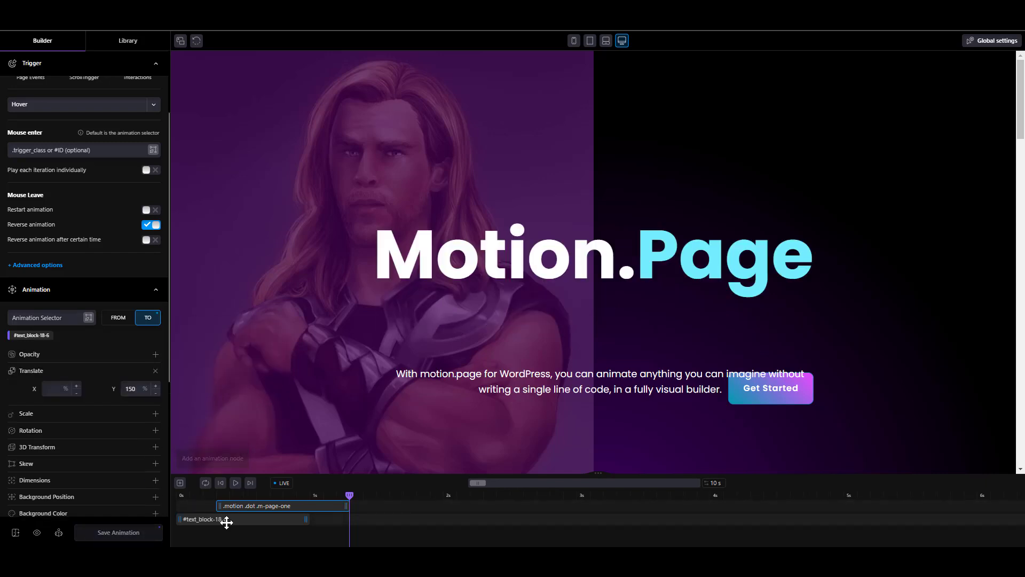
left_click(156, 371)
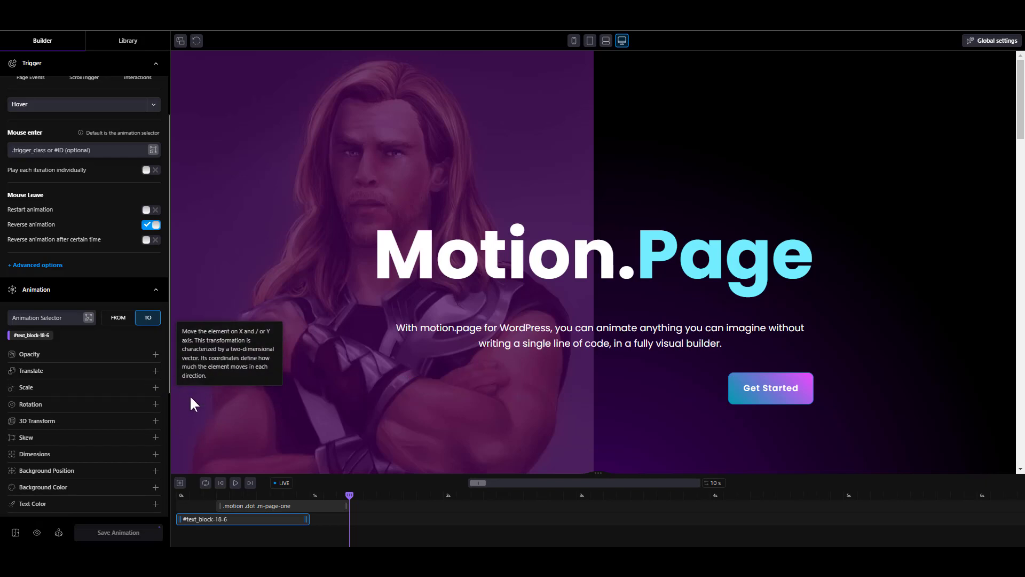
left_click(238, 505)
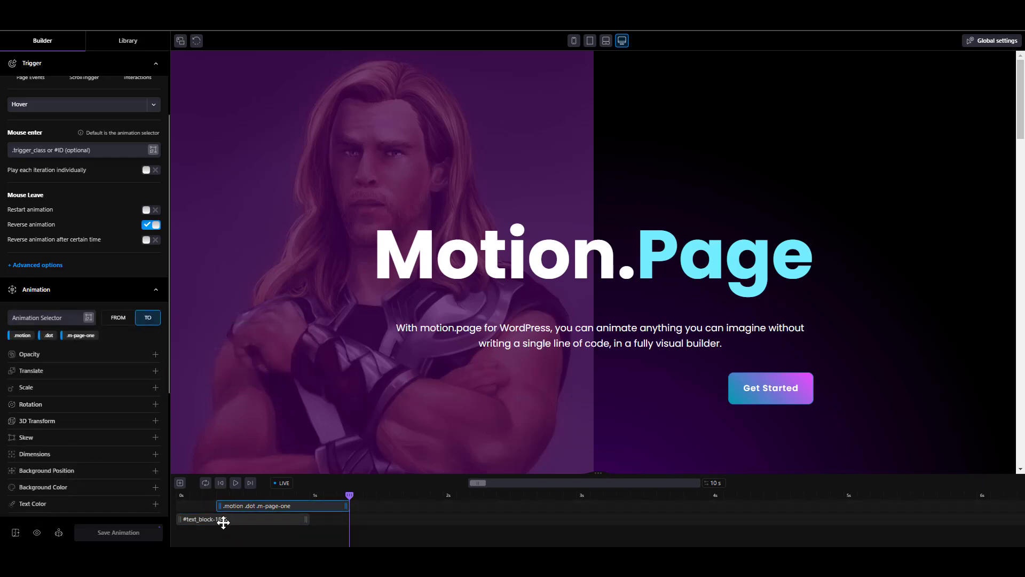
left_click(259, 523)
Delete the #text_block-18-6 subtitle animation and give the heading animation a 1.1 scale
right_click(253, 520)
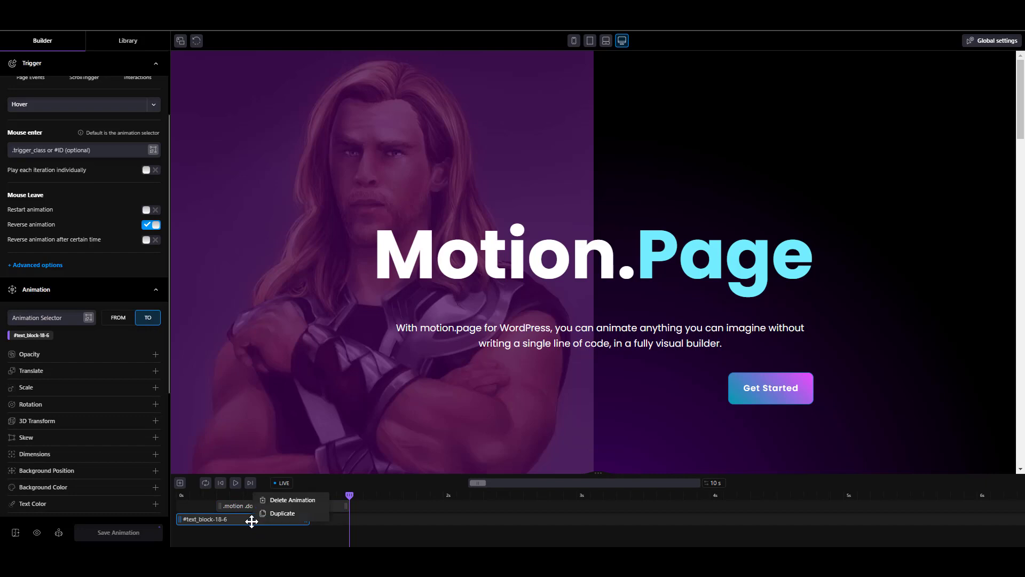
left_click(291, 500)
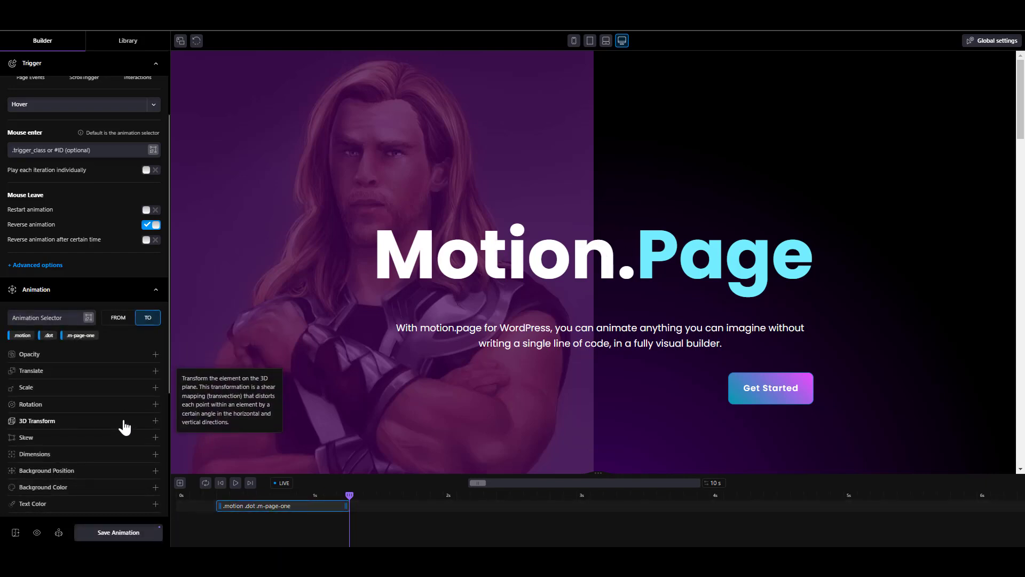
left_click(155, 387)
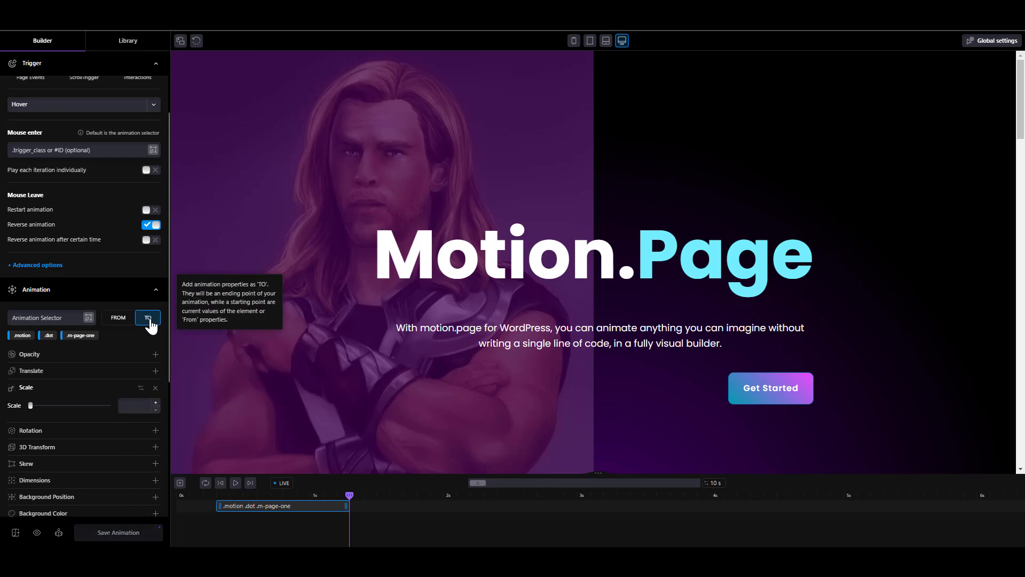
left_click(134, 405)
type("1.1")
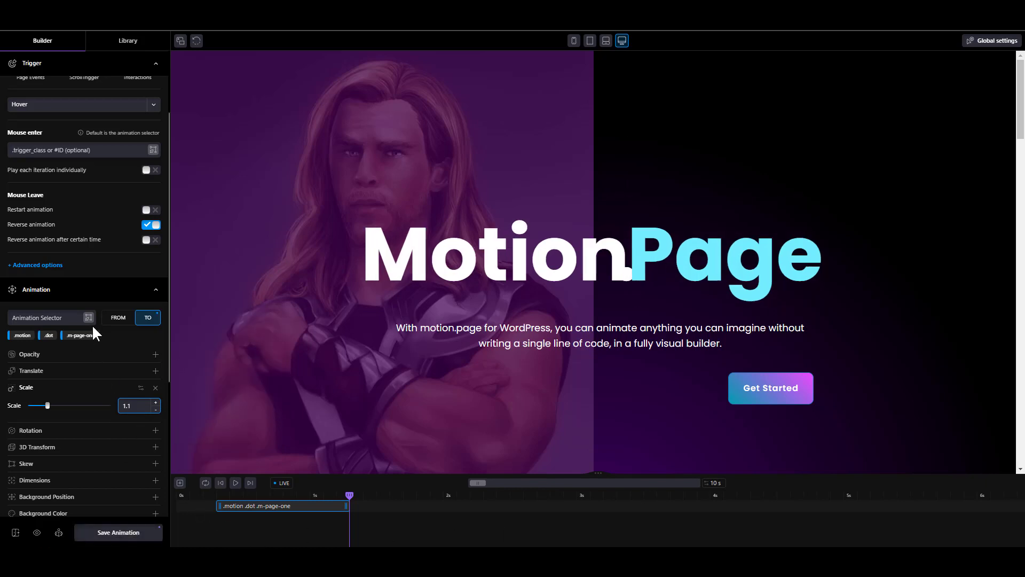
scroll(84, 390, "up", 3)
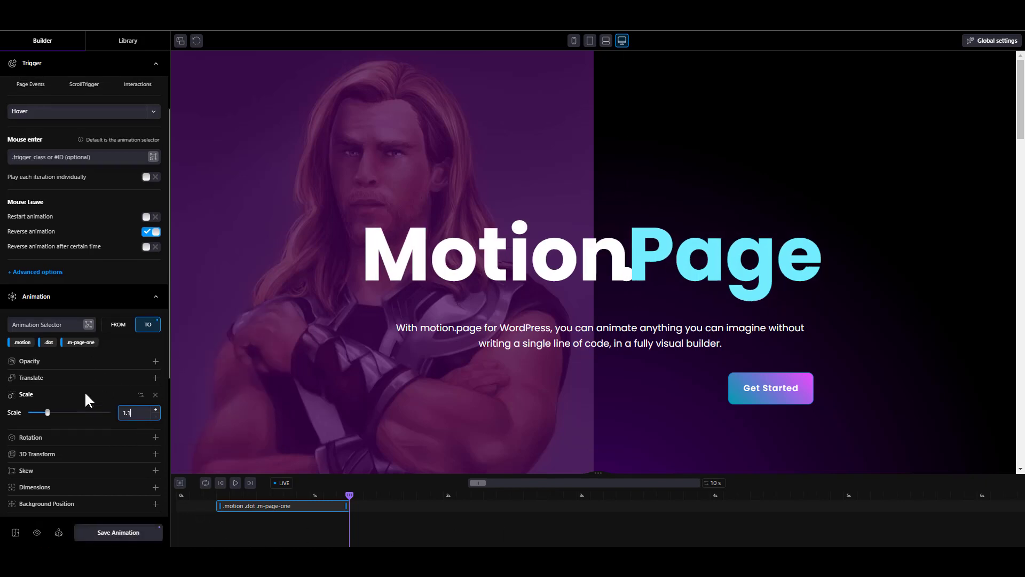
left_click(153, 257)
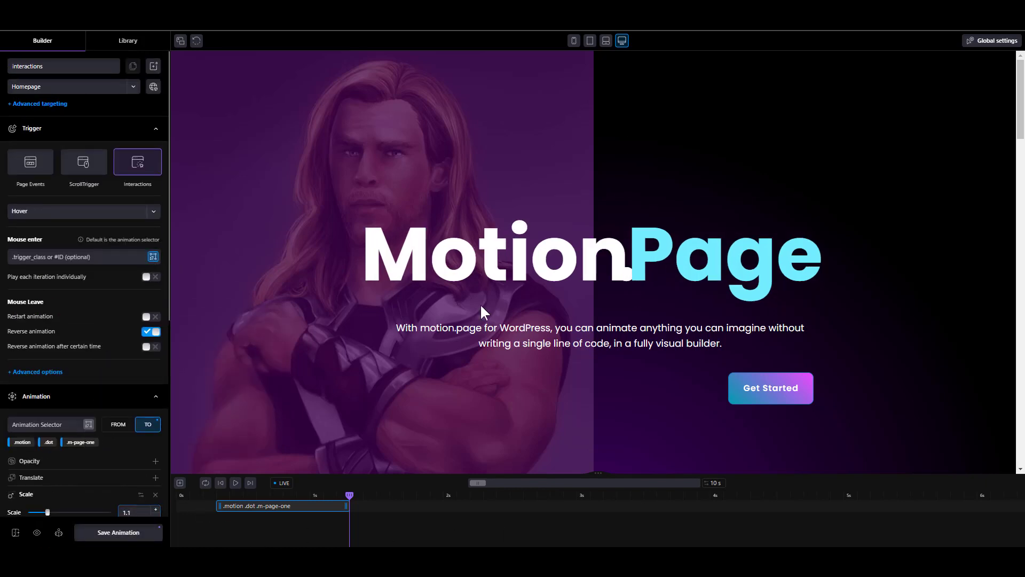
Make Get Started (#link_button-13-6) the hover trigger and retime the heading clip to 0s, 0.8s long
left_click(764, 403)
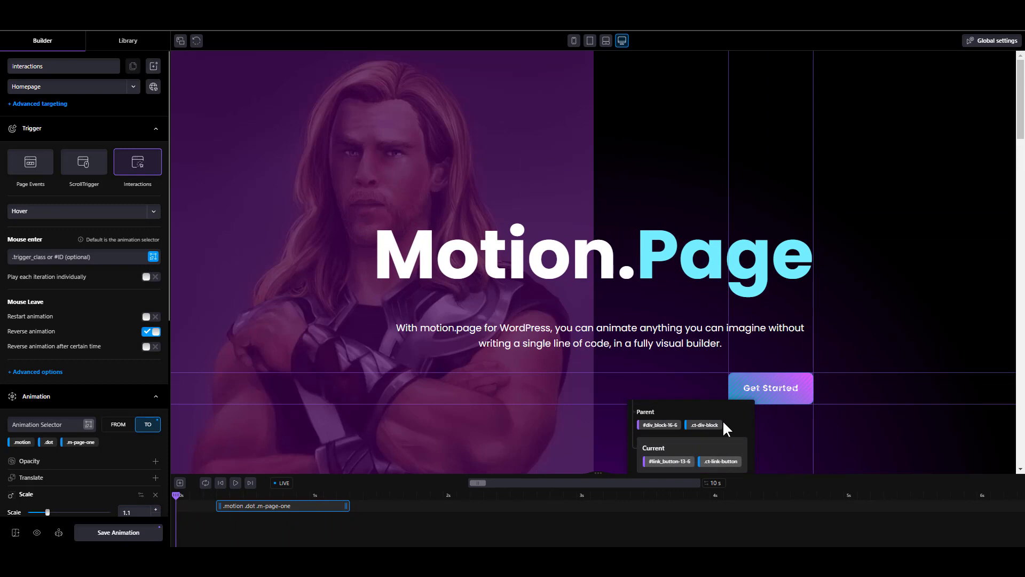
left_click(670, 462)
mouse_move(769, 404)
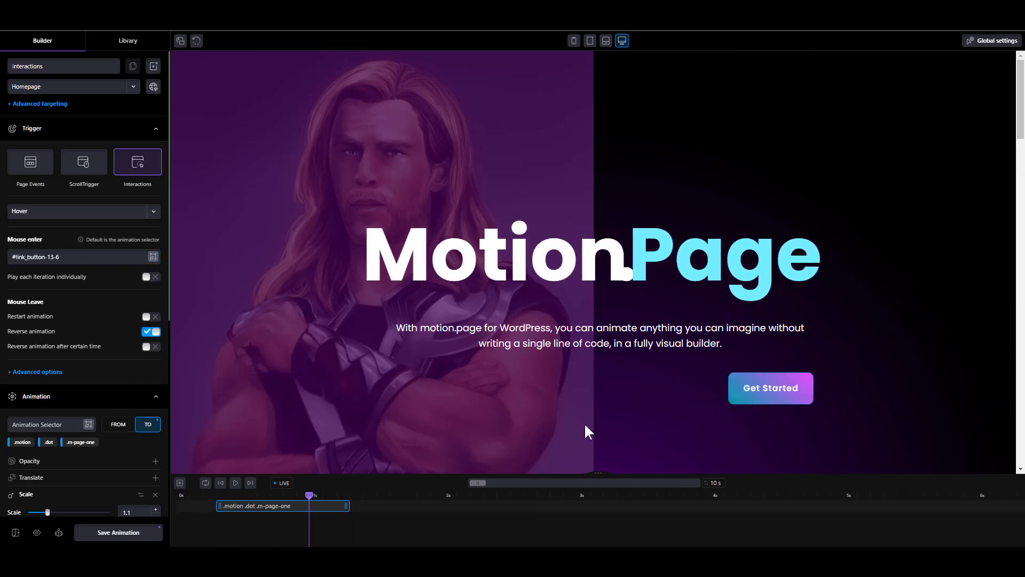
left_click_drag(258, 506, 160, 520)
mouse_move(771, 393)
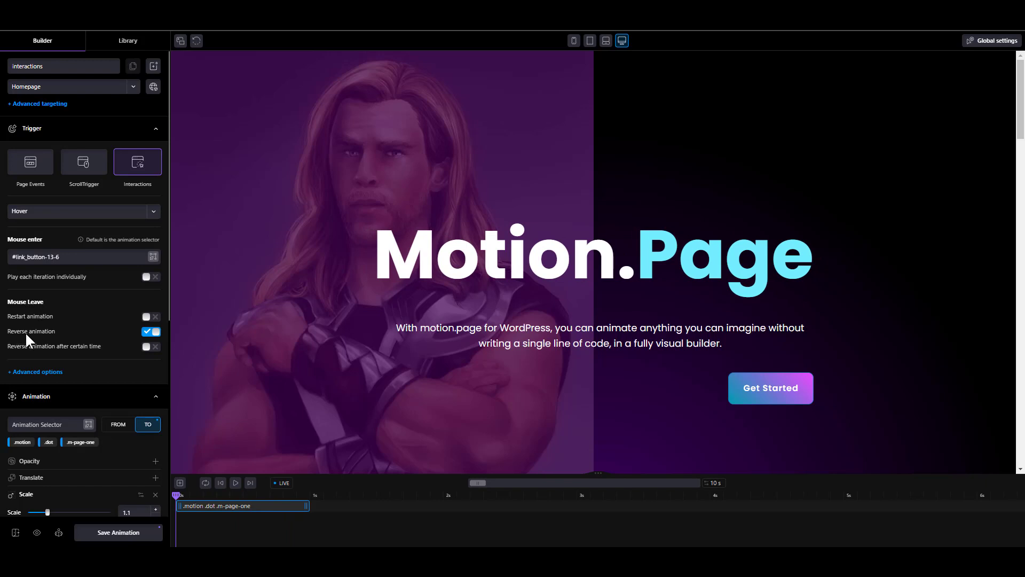
mouse_move(26, 336)
left_click_drag(305, 506, 228, 506)
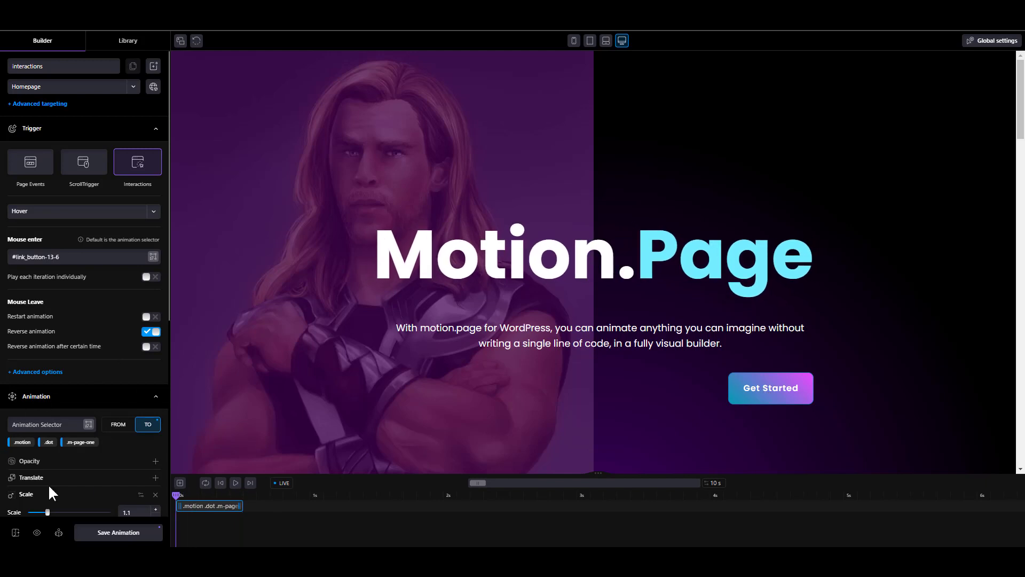
Add a Repeat setting and remove it again, then add a Stagger to the heading's scale-up animation
scroll(53, 448, "down", 4)
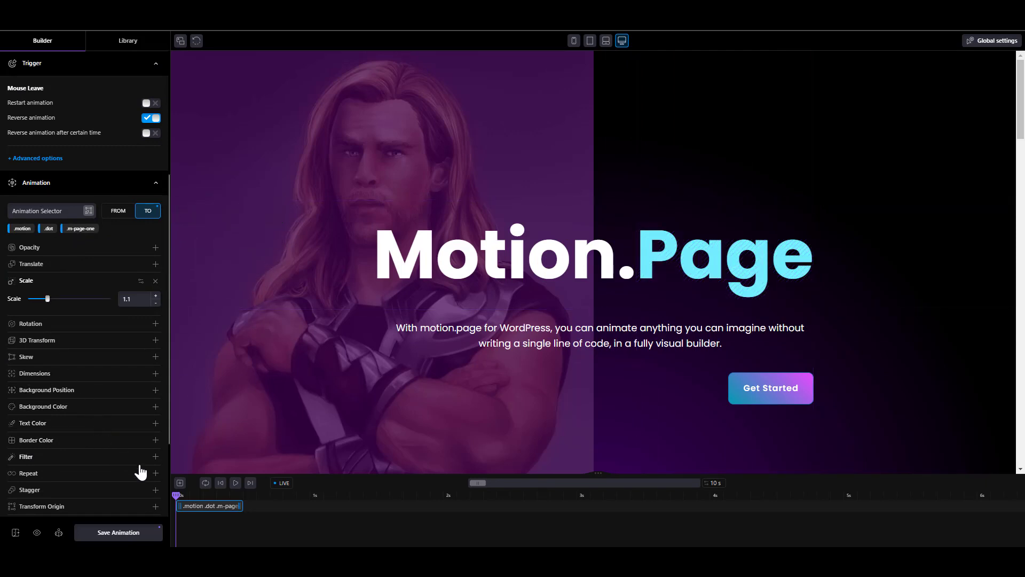
scroll(147, 459, "down", 1)
left_click(155, 420)
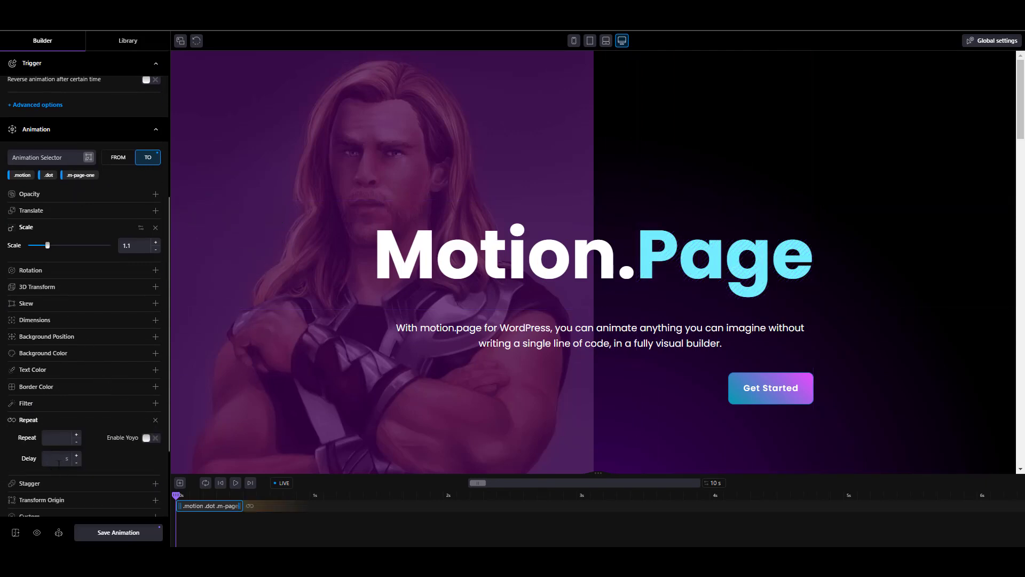
left_click(155, 421)
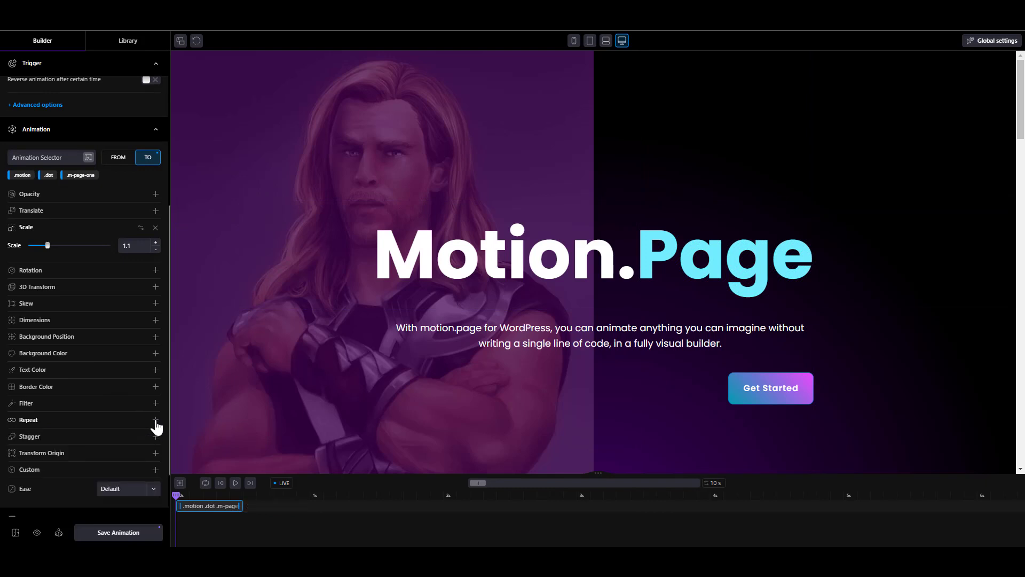
left_click(155, 436)
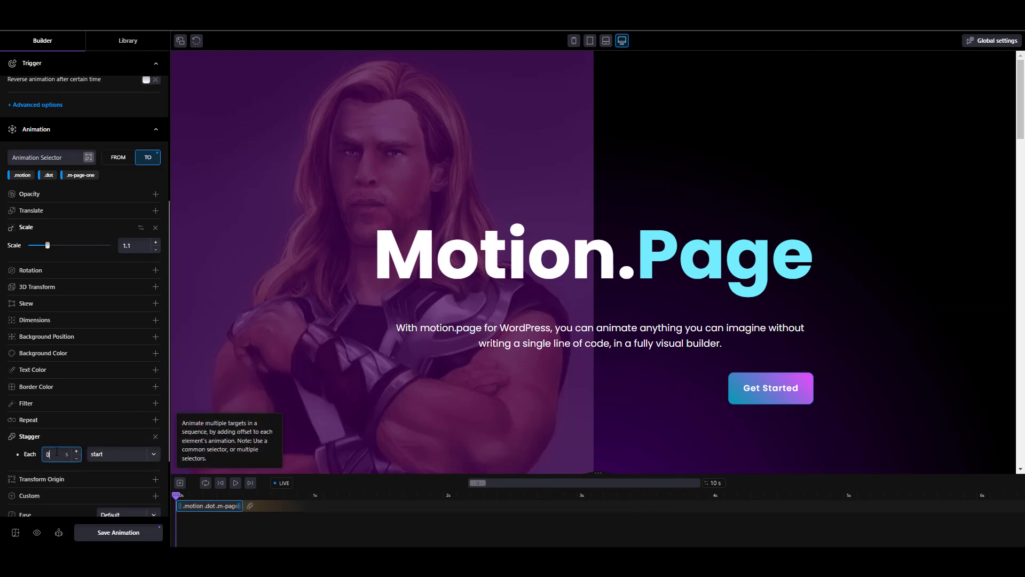